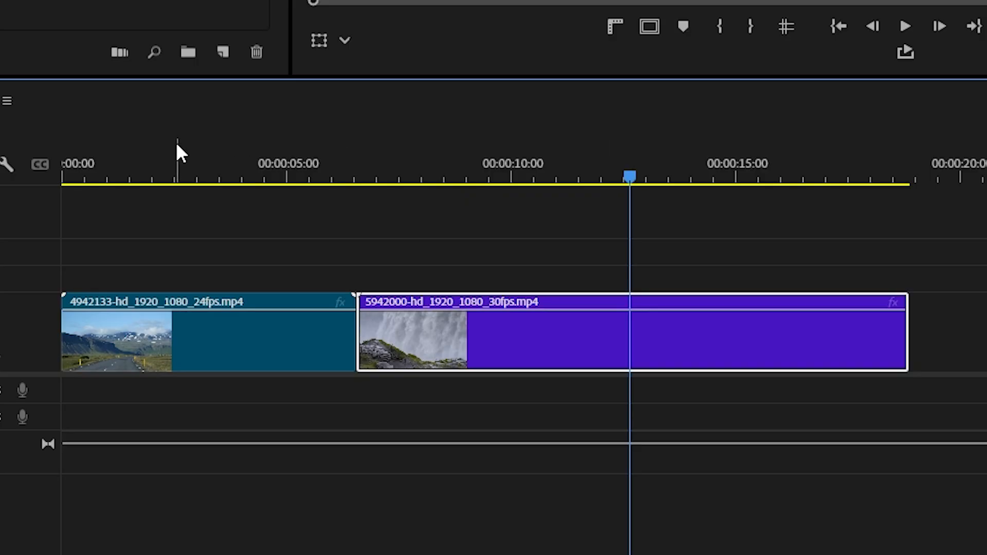
Move the playhead to 00:00:02:57 in the road clip and select the clip beneath it
click(163, 157)
click(525, 164)
click(678, 173)
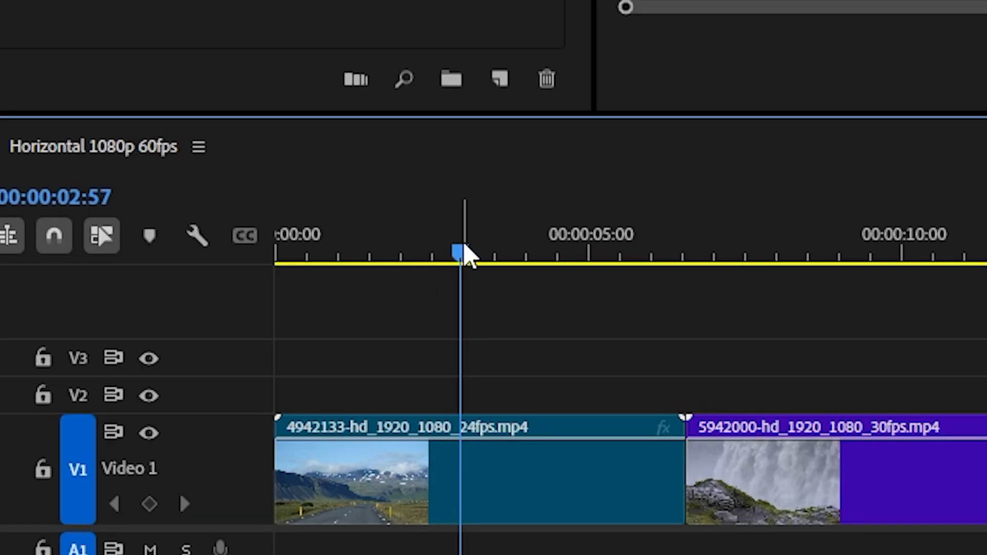
key(d)
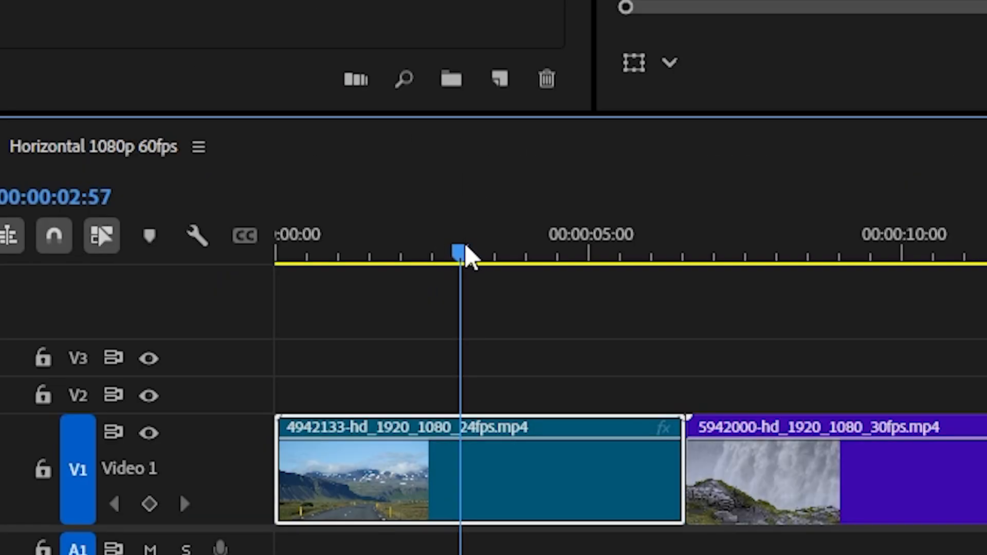
Cut the road clip at the playhead and at about 5 seconds, and the waterfall clip at several points, using the Razor tool
key(c)
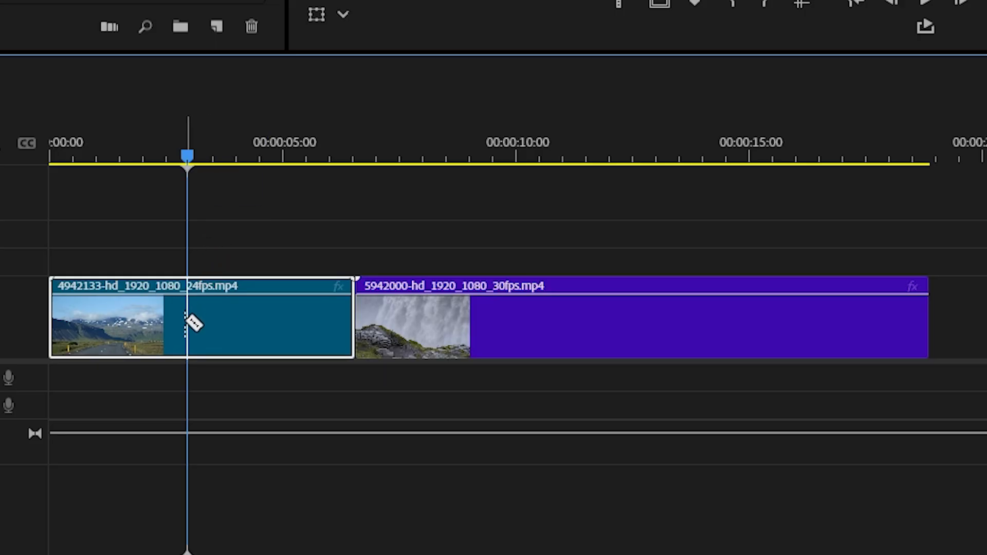
click(187, 323)
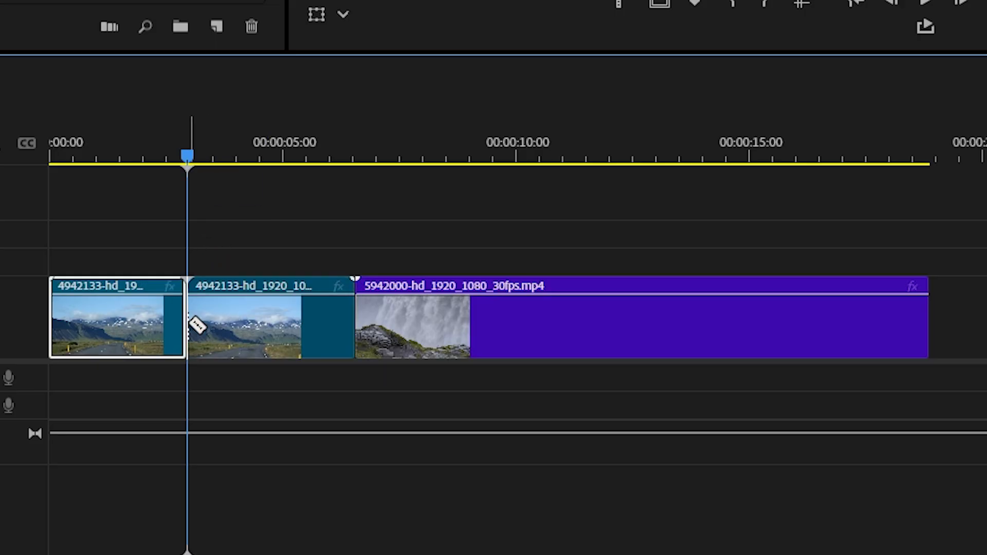
click(283, 323)
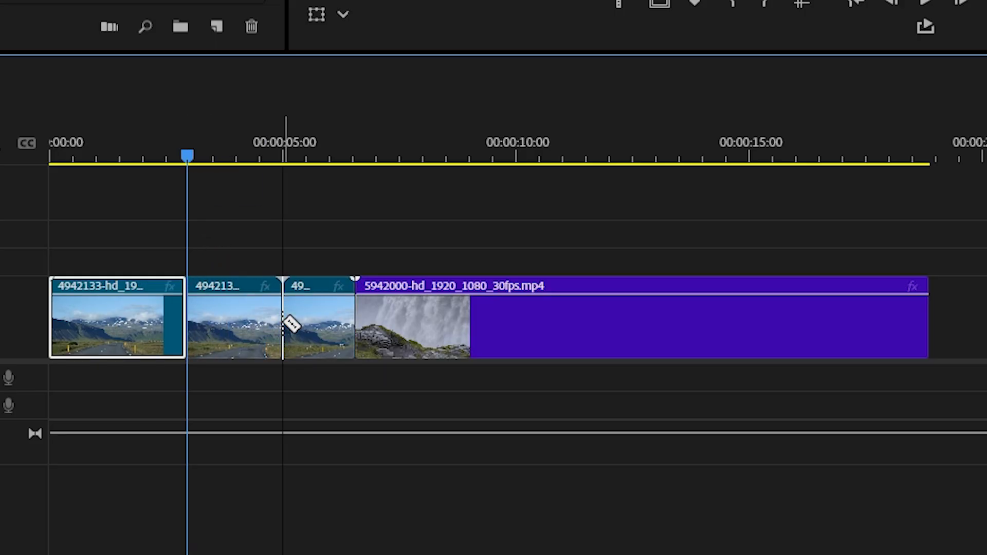
click(457, 323)
click(593, 323)
click(728, 321)
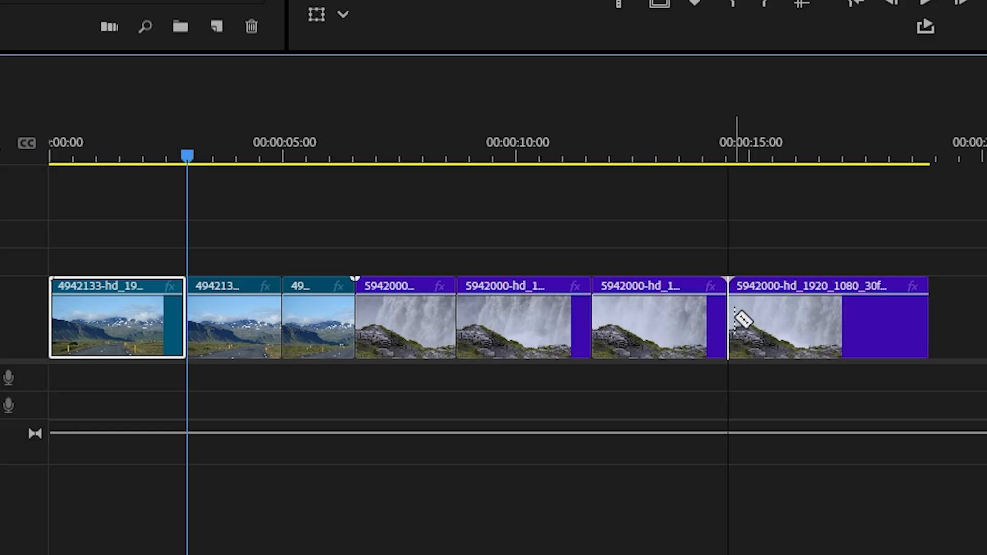
click(797, 321)
Replace the Ctrl+K keyboard shortcut of the Add Edit command with C and save the change
key(ctrl+alt+k)
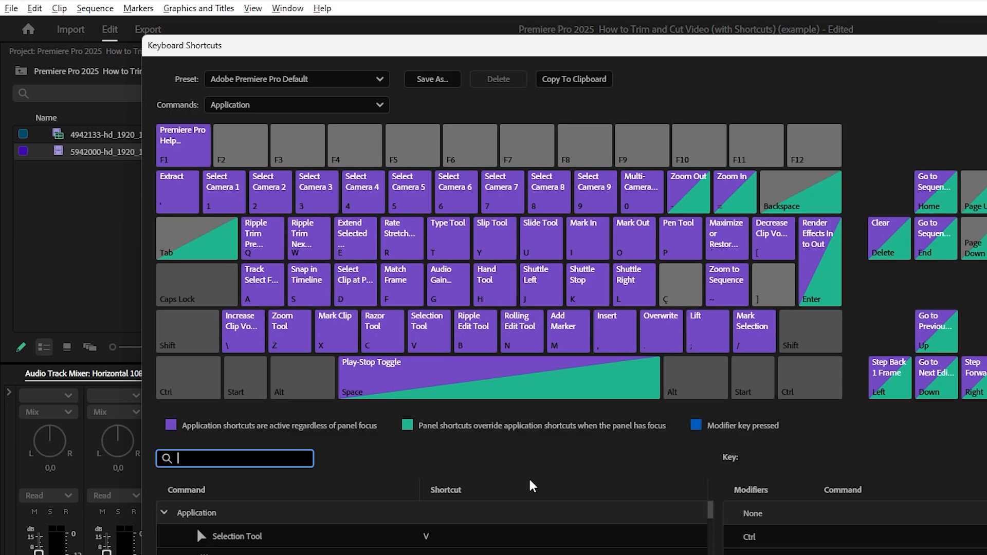
text(add edit)
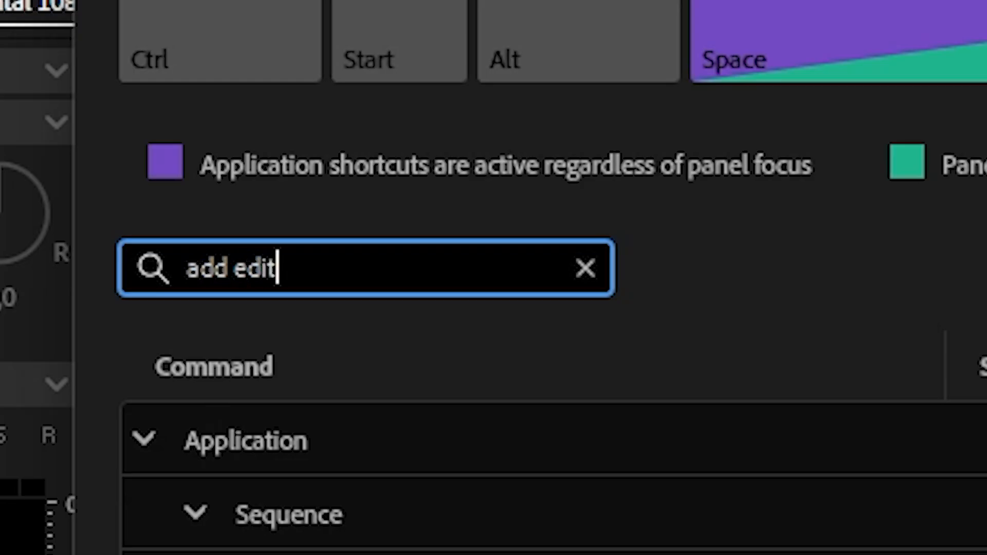
click(638, 294)
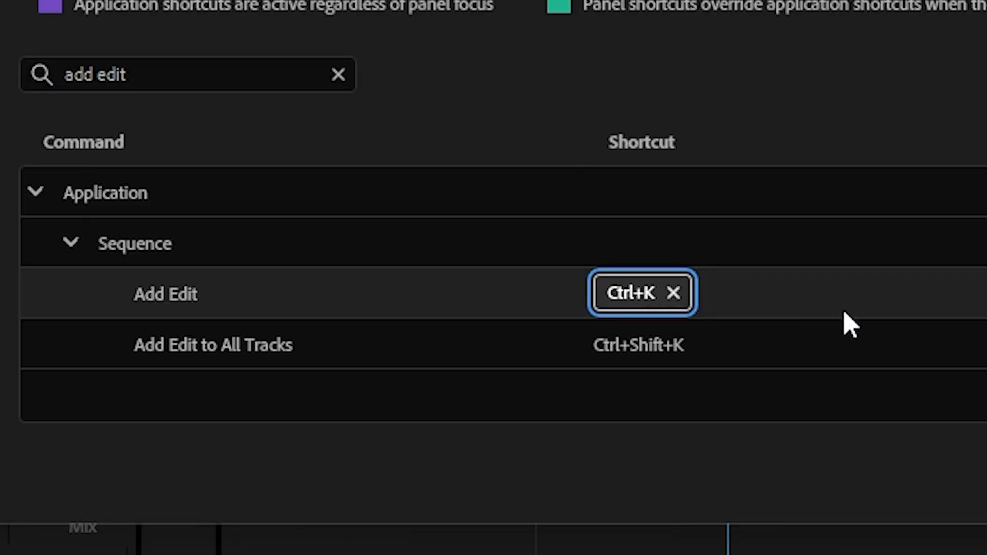
key(c)
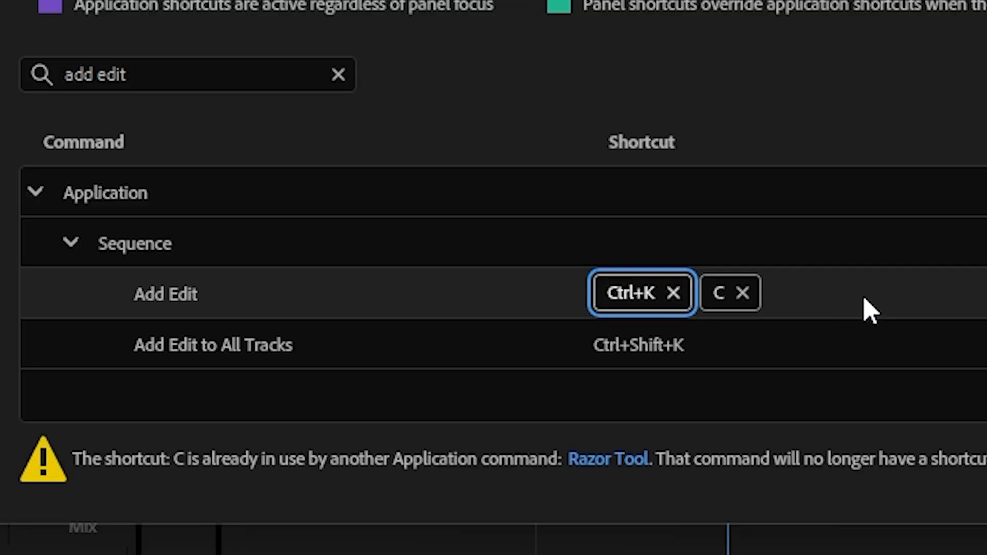
click(674, 293)
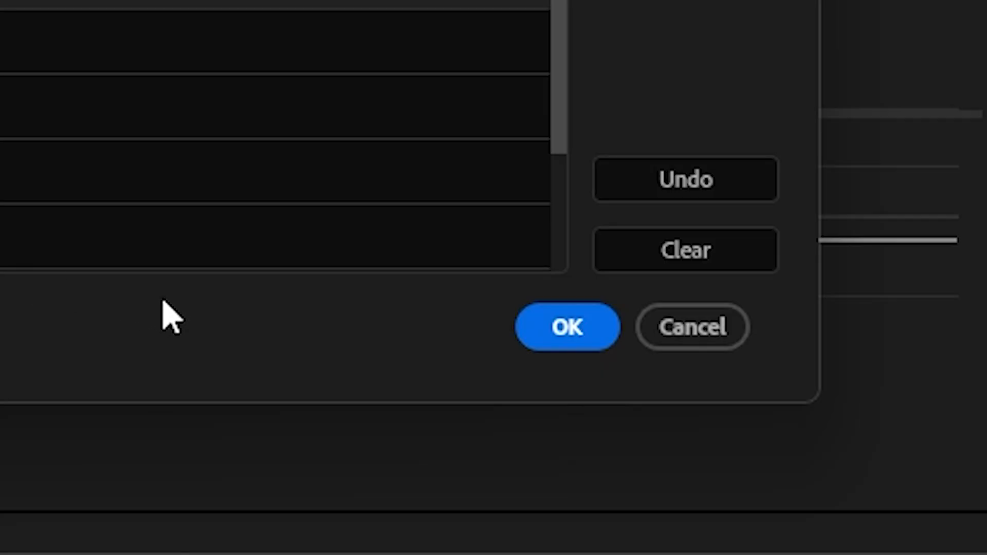
click(571, 339)
Add edits to the road clip at about 2 and 3.5 seconds and to the waterfall clip at about 8.4 and 11.3 seconds
key(c)
click(355, 180)
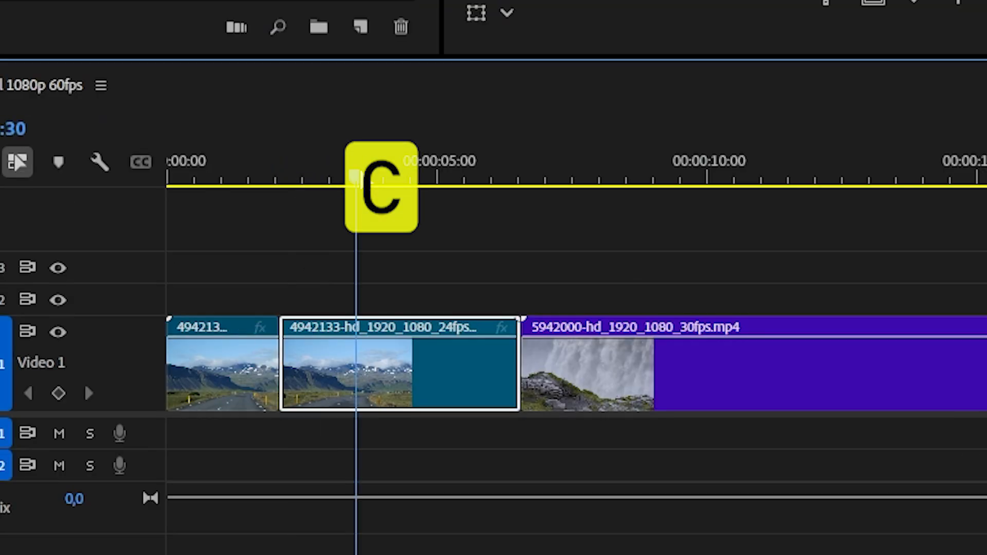
key(c)
click(619, 180)
key(c)
click(777, 180)
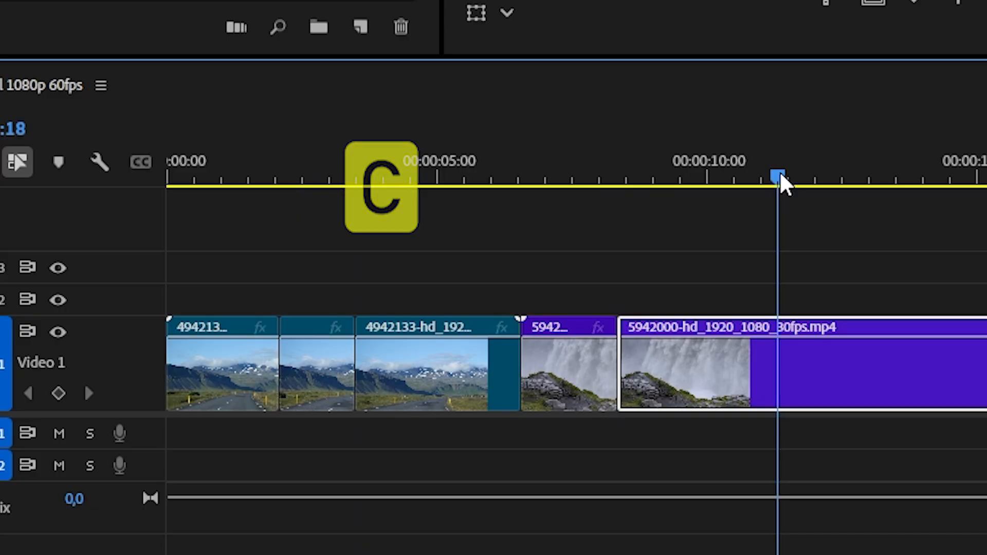
key(c)
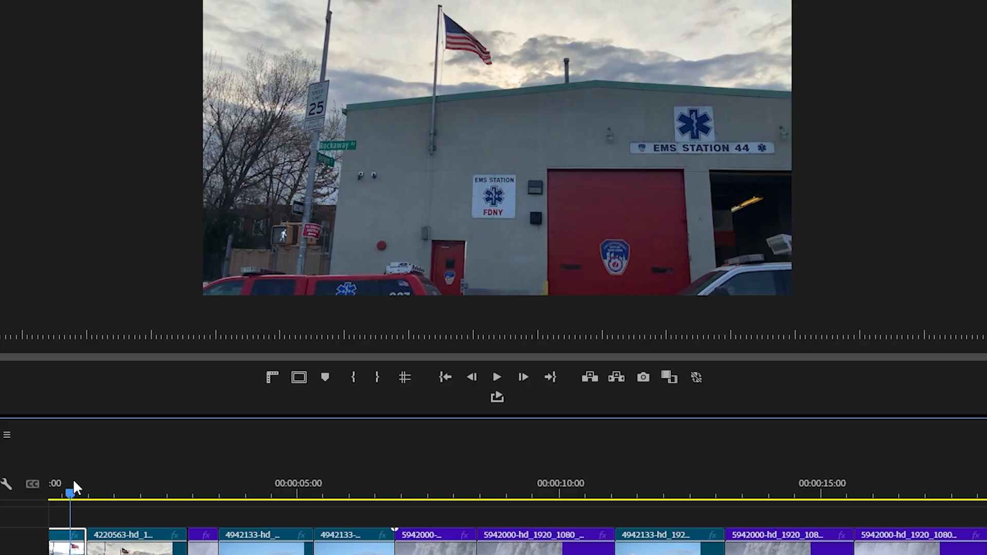
Play across the first cut in the EMS station footage and turn on Show Through Edits for the timeline
key(space)
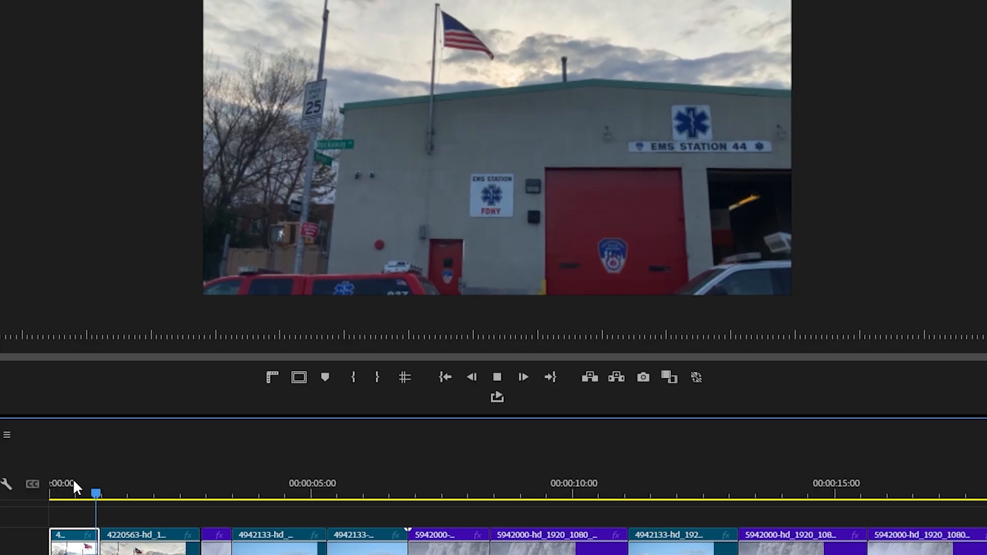
mouse_move(73, 482)
mouse_down()
mouse_move(169, 496)
mouse_move(70, 492)
mouse_move(79, 494)
mouse_up()
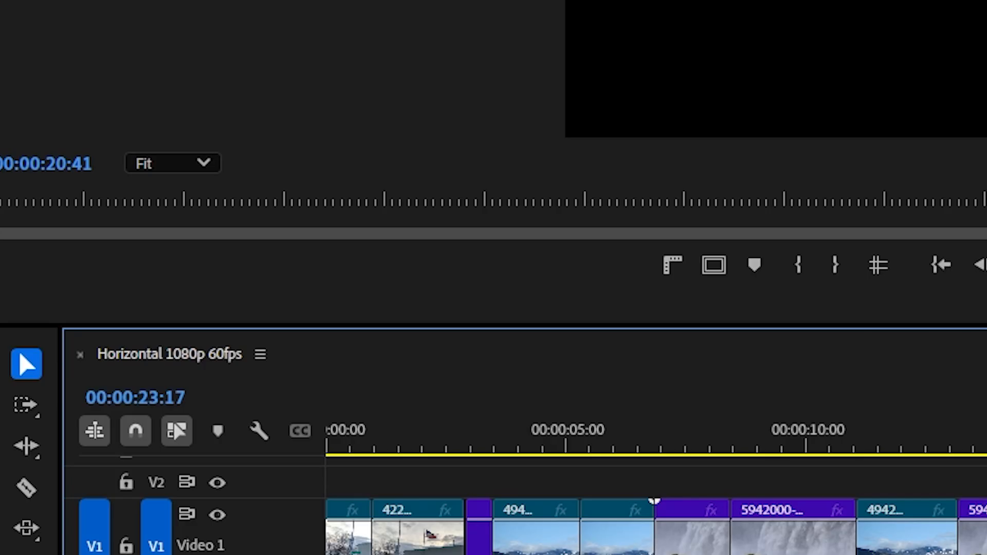
click(259, 431)
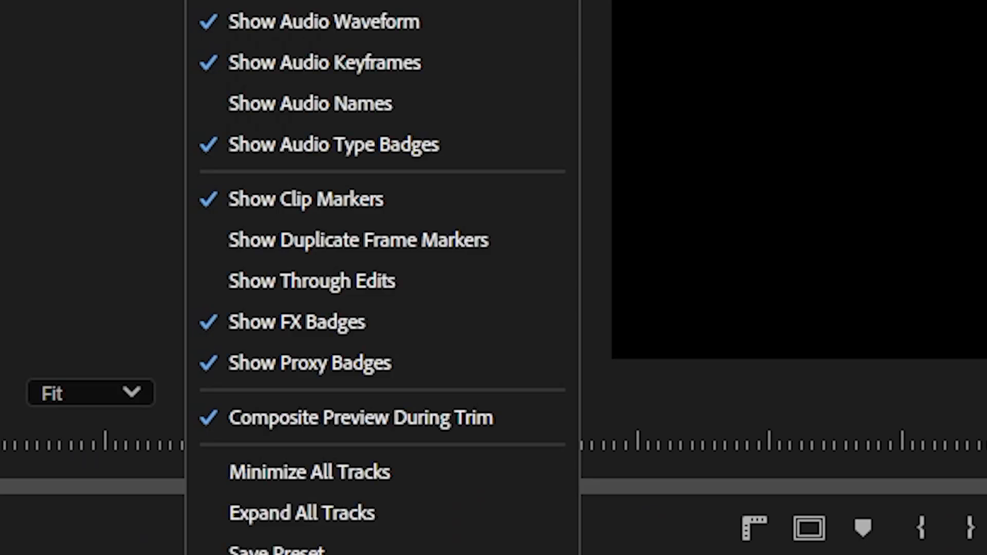
click(383, 282)
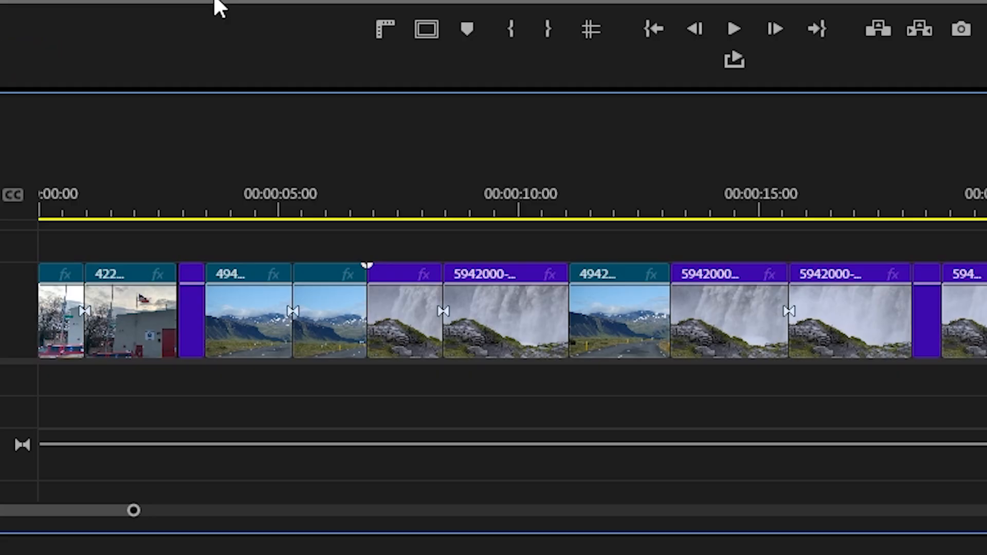
Play across the marked cut in the EMS station footage and delete its through edit to rejoin the two pieces
scroll(72, 197, up, 4)
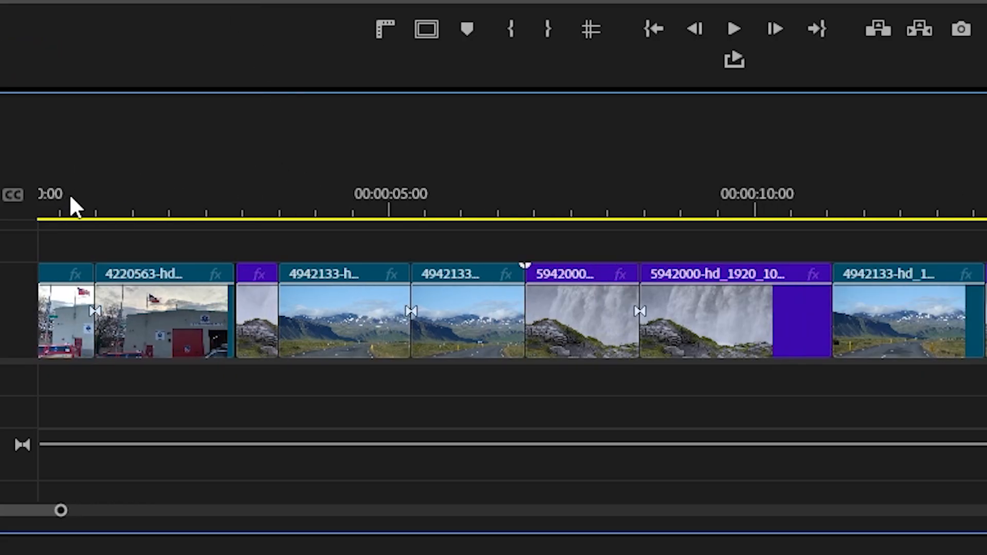
click(76, 191)
key(space)
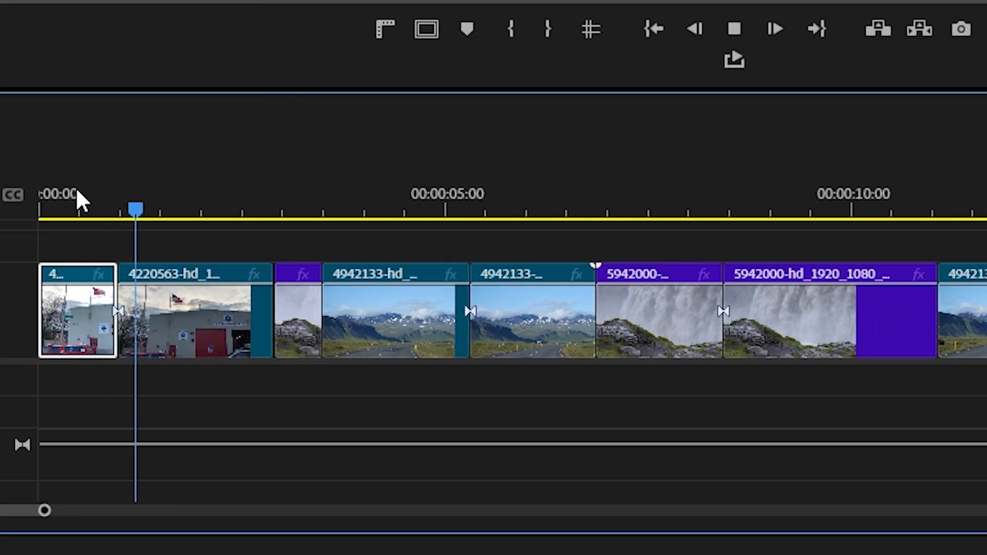
drag(77, 198, 211, 211)
drag(634, 64, 319, 65)
click(460, 131)
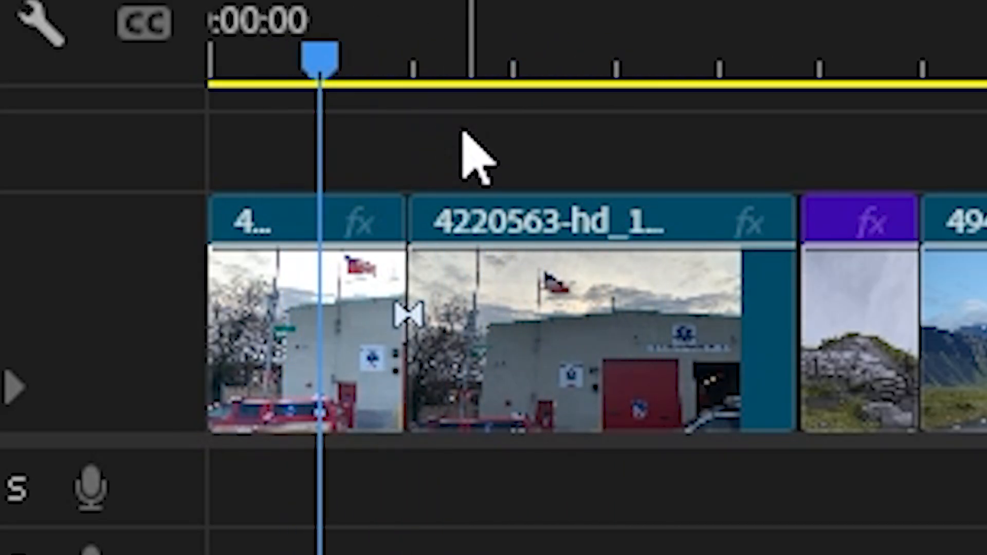
click(417, 275)
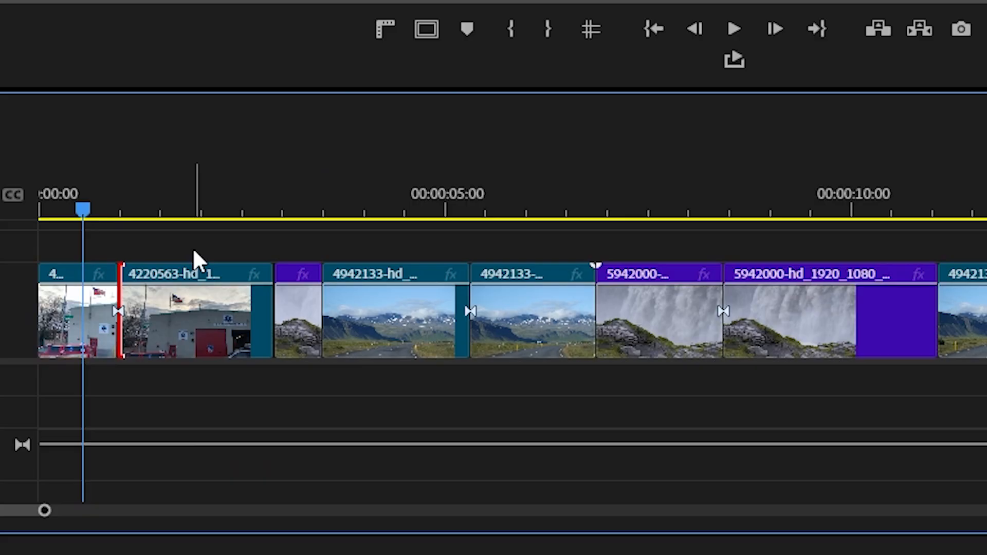
key(Delete)
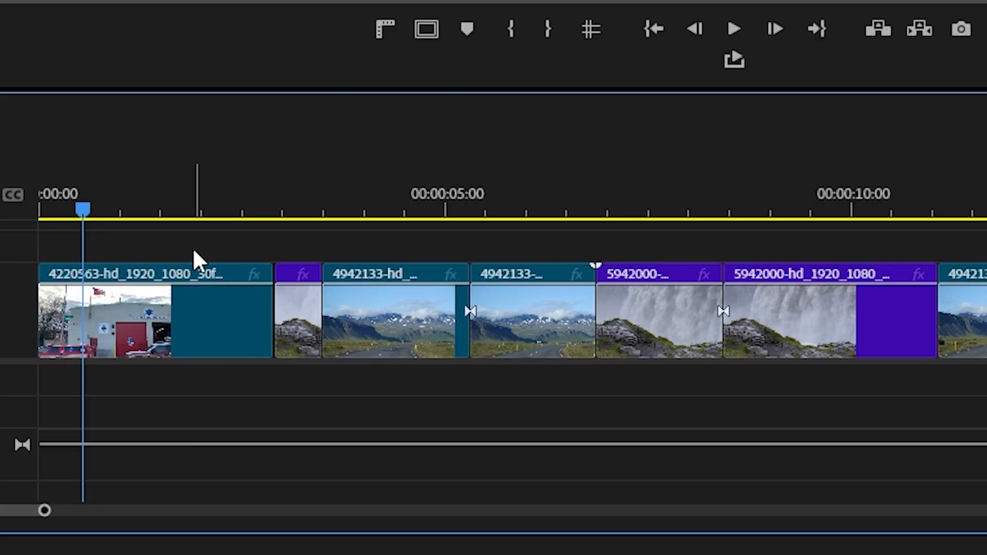
Select the through edit in the road clip and the two in the waterfall clips together, and delete them
scroll(194, 250, down, 4)
click(317, 300)
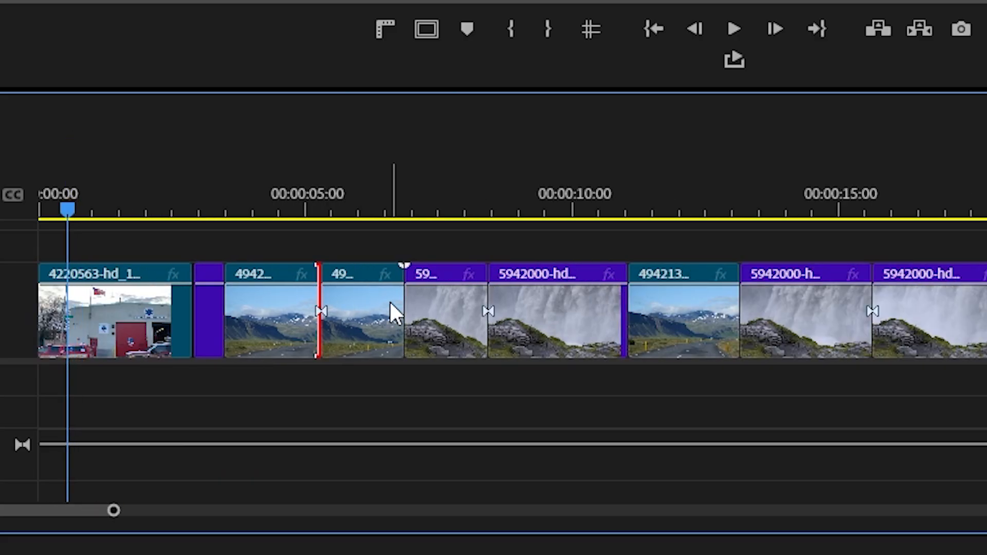
shift+click(483, 301)
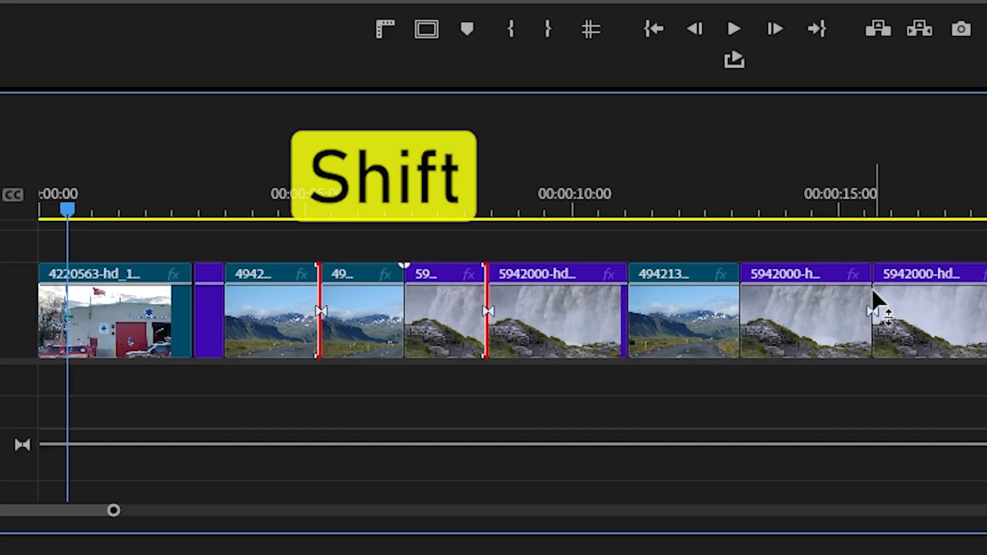
shift+click(871, 308)
key(Delete)
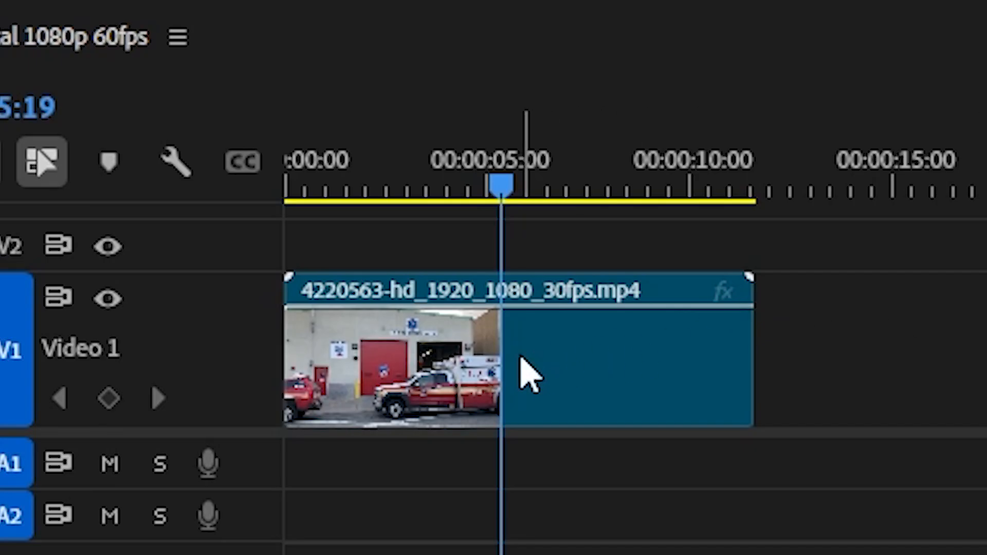
Ripple trim the station clip's start to about 5.5 seconds and its end to 3 seconds, and play the trimmed clip
drag(516, 186, 517, 177)
key(q)
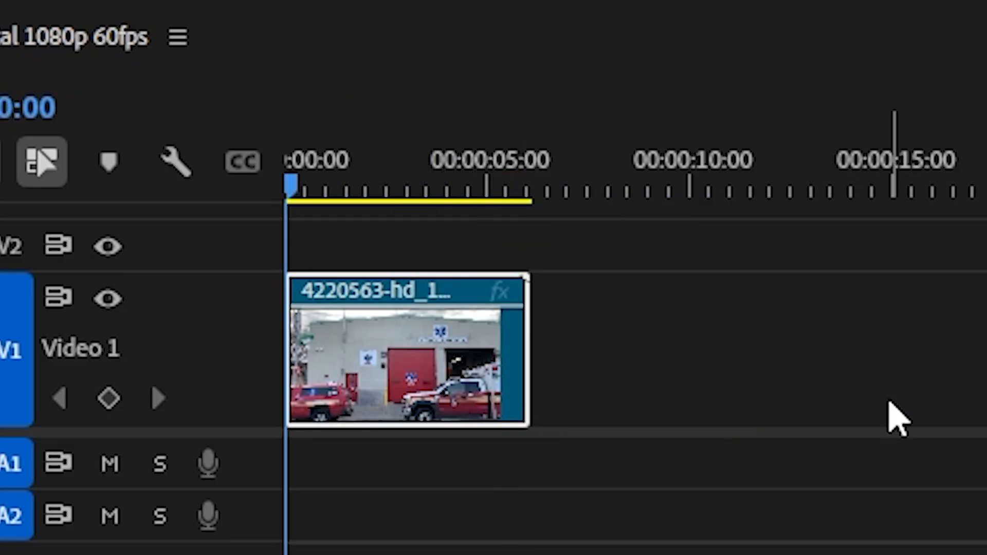
click(409, 177)
key(w)
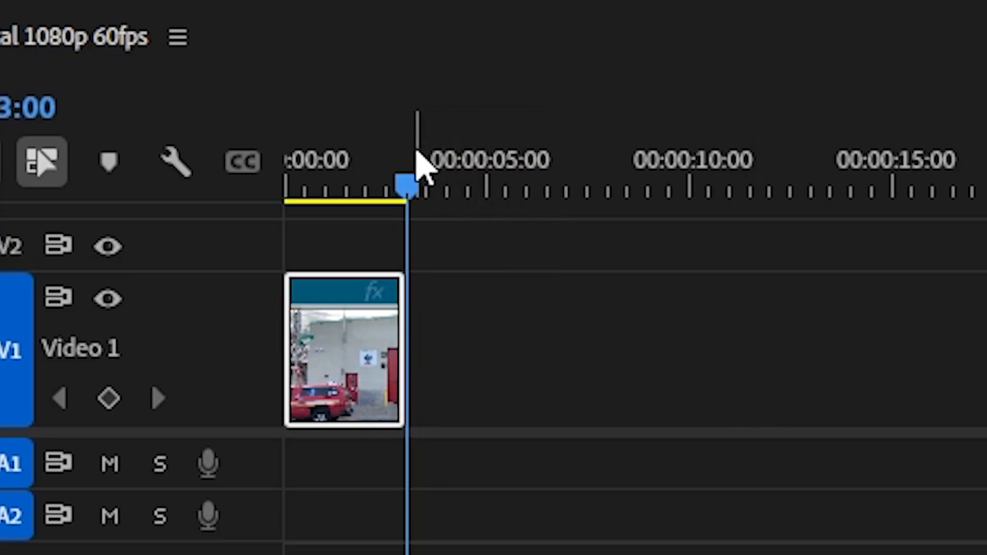
drag(393, 149, 262, 171)
key(space)
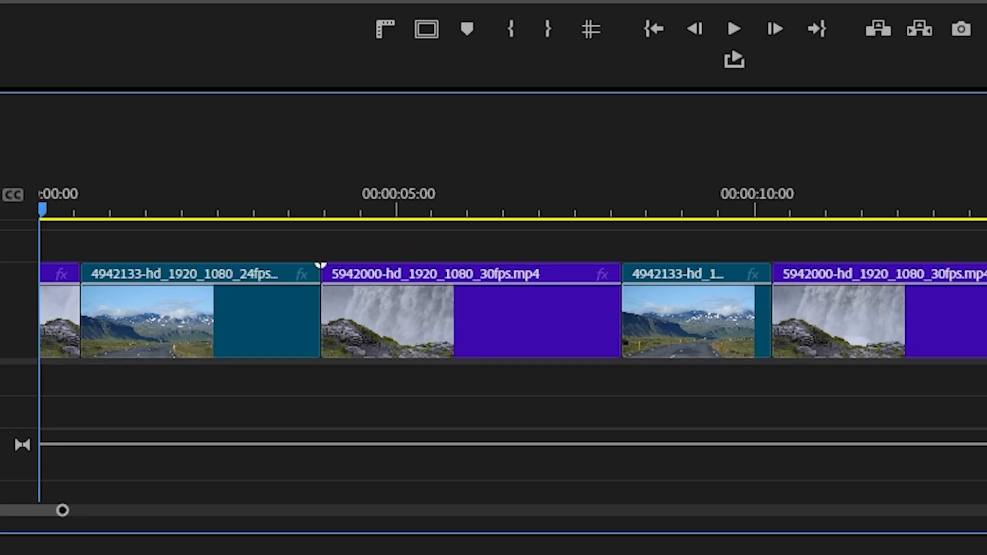
Delete the waterfall clip at about 6 seconds without closing the gap, and undo that deletion
click(486, 192)
key(Delete)
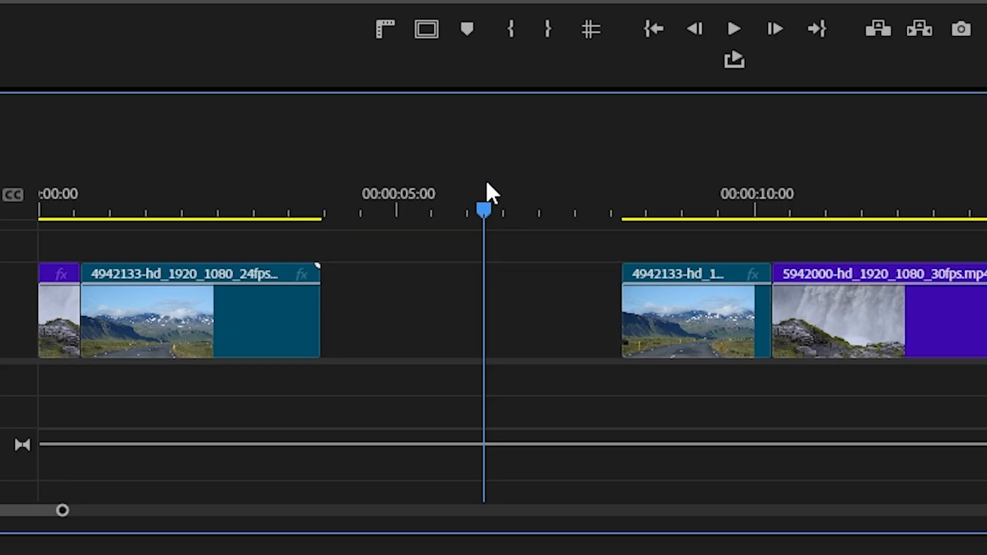
key(ctrl+z)
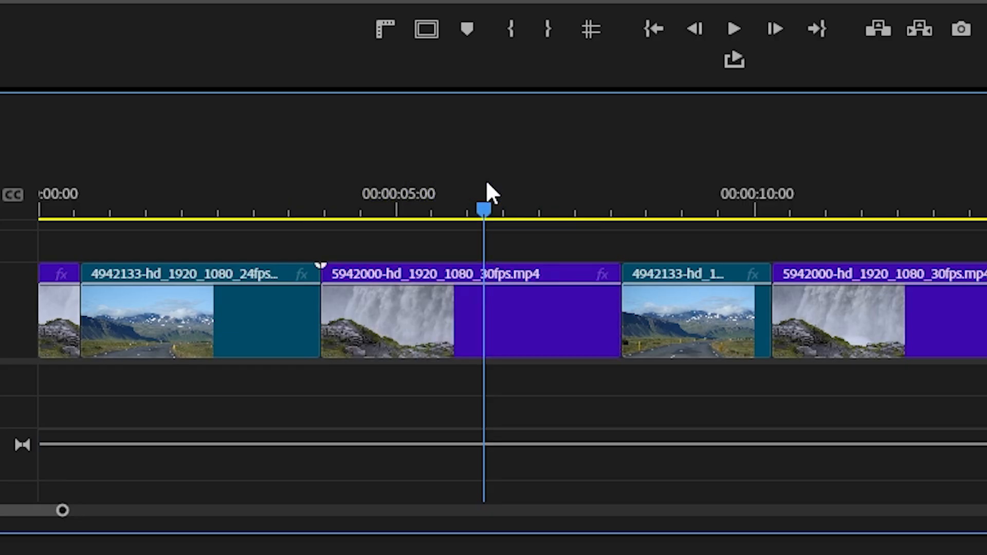
Assign Z as the shortcut for Ripple Delete, remove its Shift+Delete shortcut, and save the keyboard shortcuts
key(ctrl+alt+k)
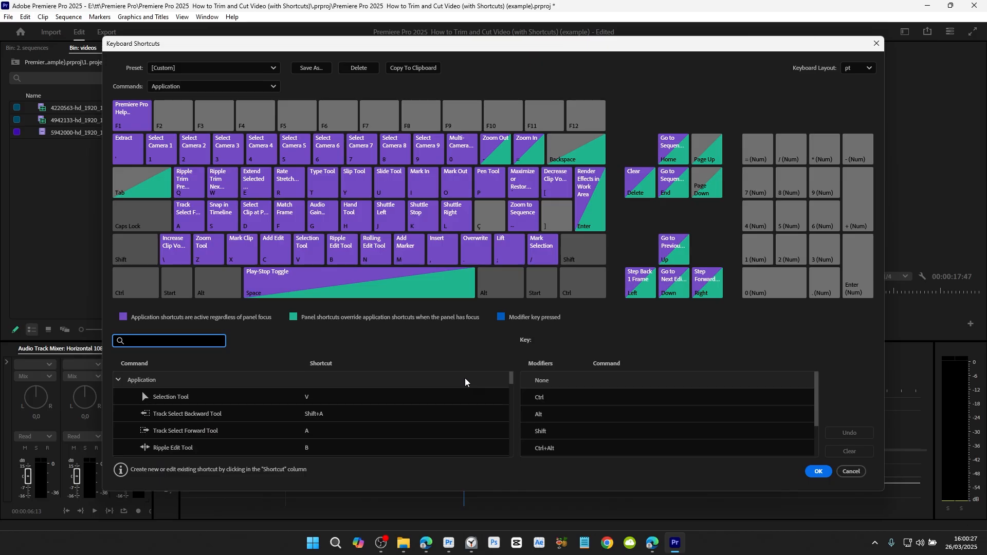
text(ripple delete)
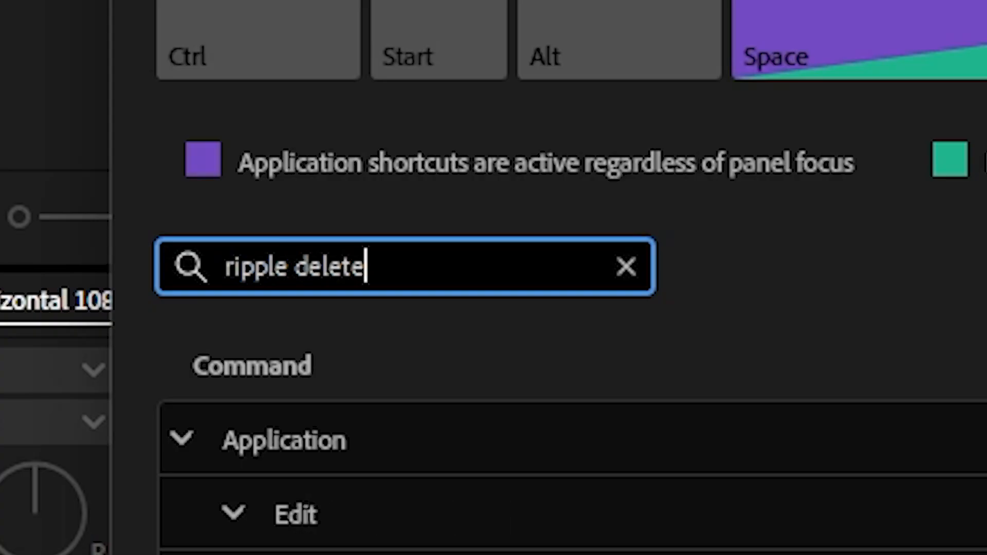
click(623, 355)
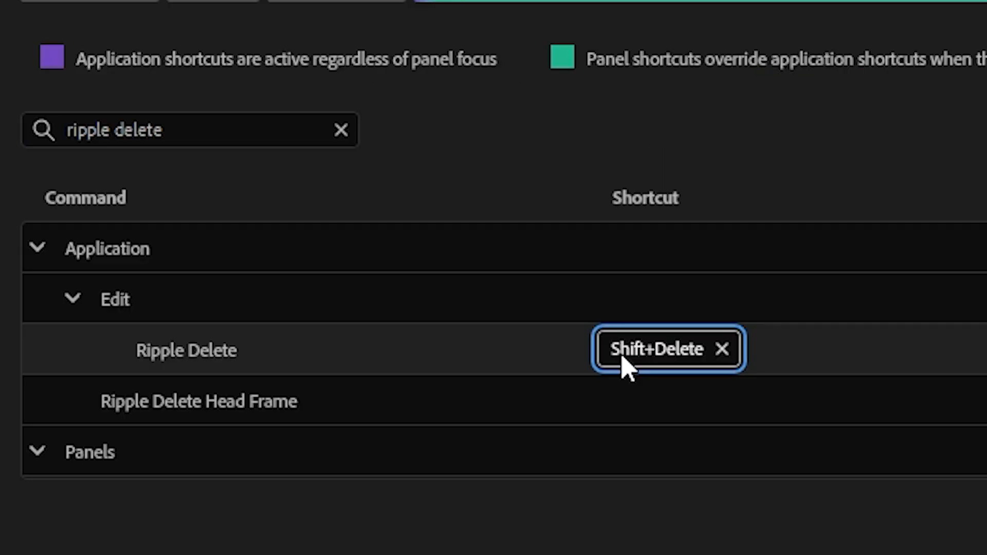
key(z)
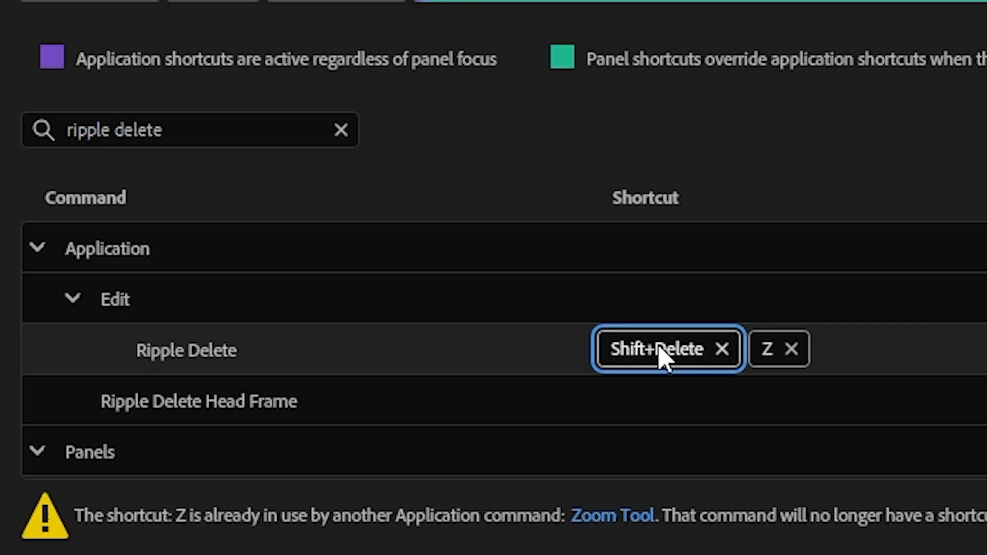
click(722, 349)
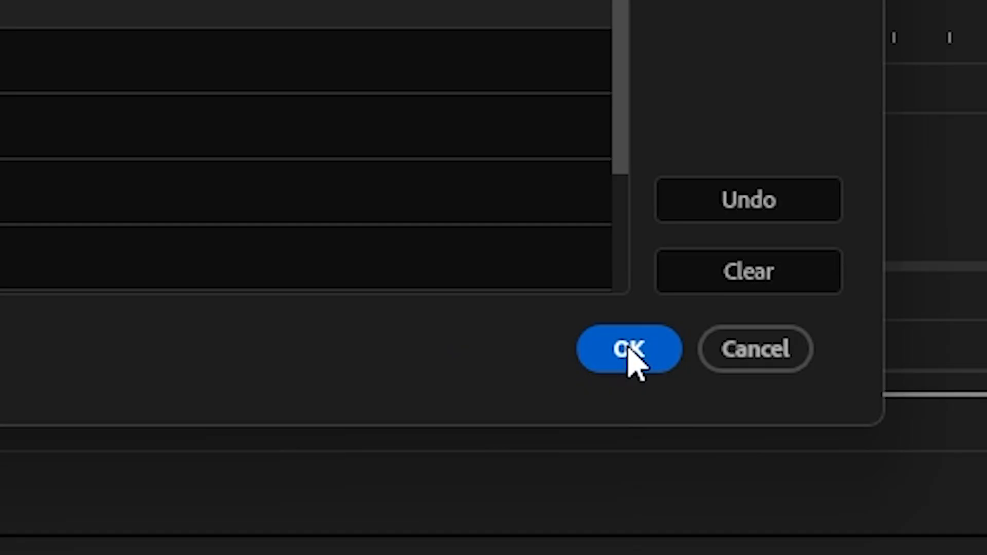
click(629, 350)
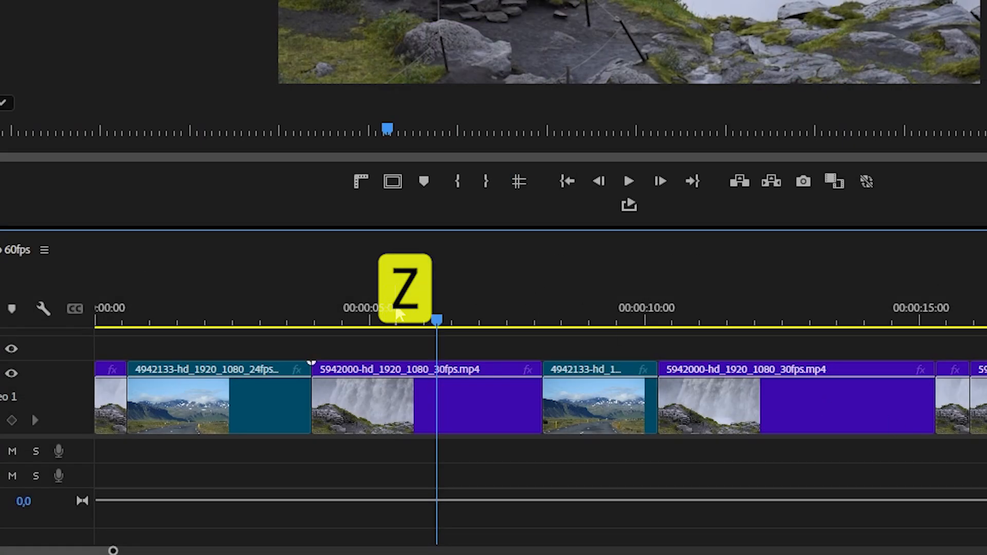
Ripple delete the waterfall clip at about 6 seconds and the next waterfall clip at about 8.4 seconds
click(418, 308)
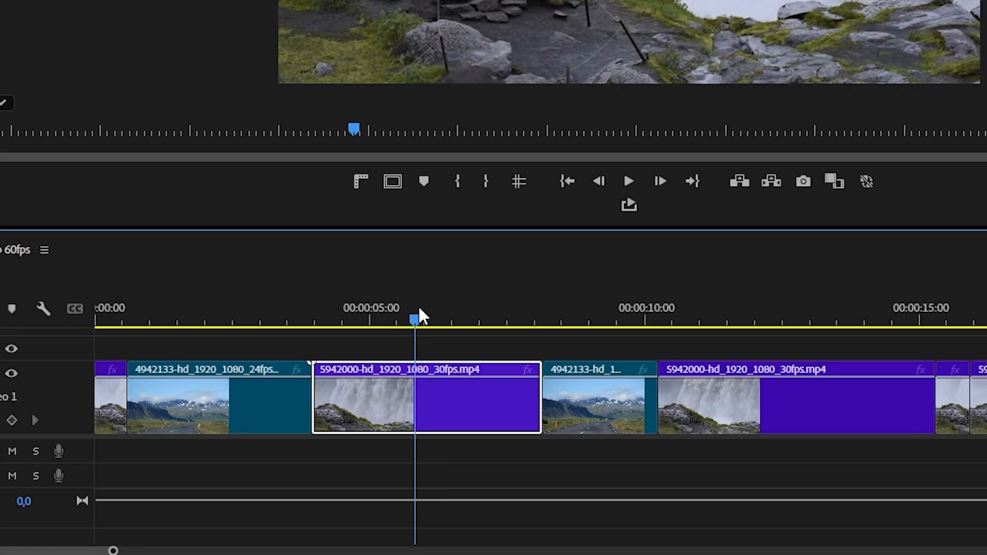
key(z)
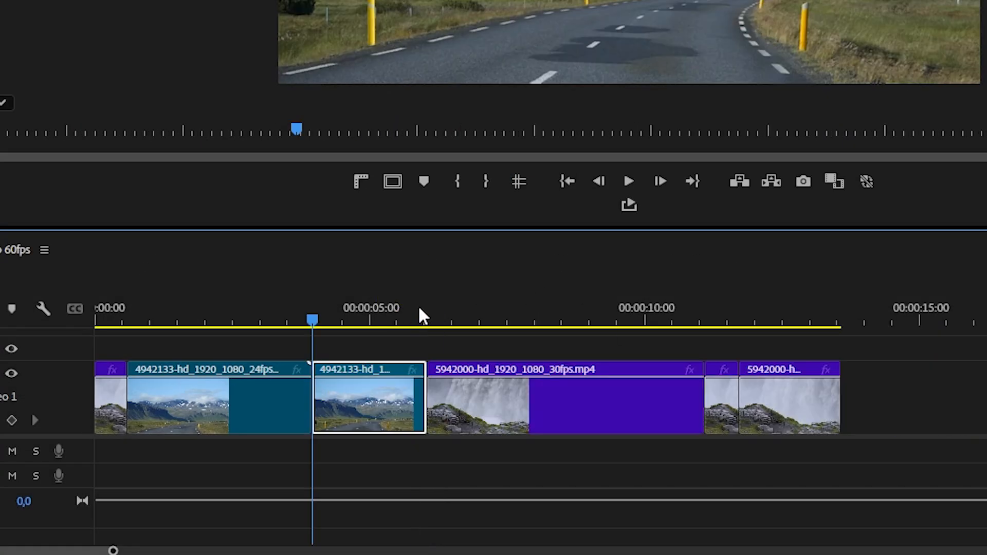
click(557, 304)
key(z)
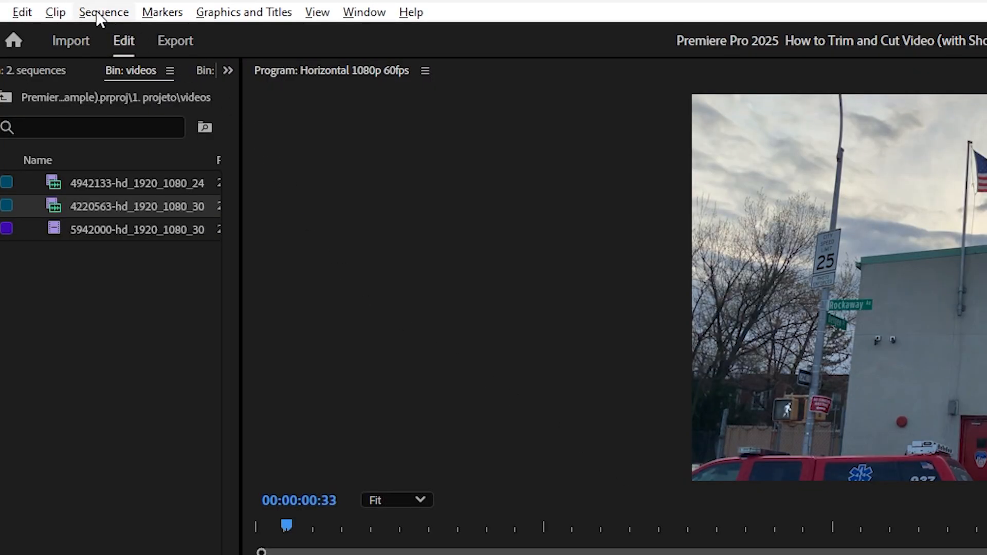
Close the gaps between the clips in the sequence with the Close Gap command
click(100, 13)
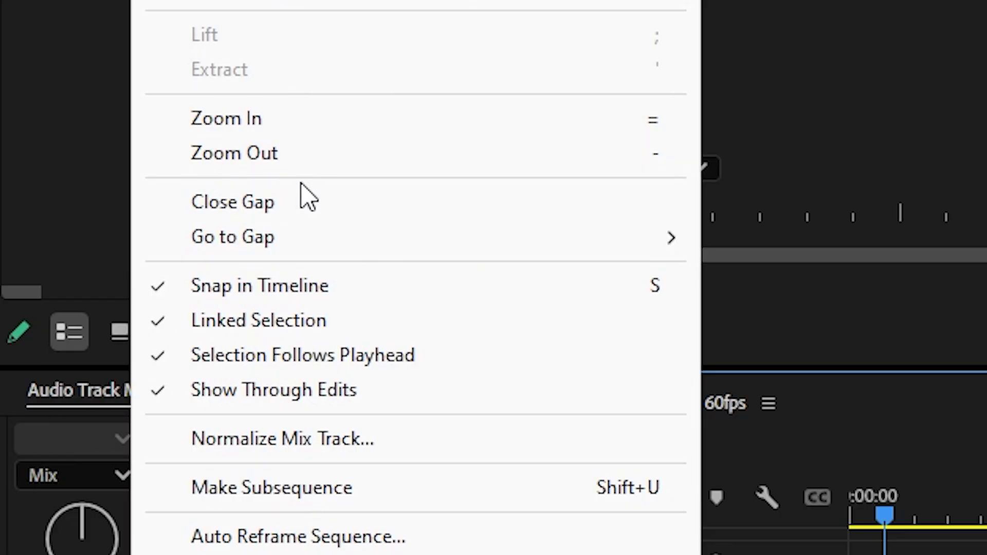
click(302, 203)
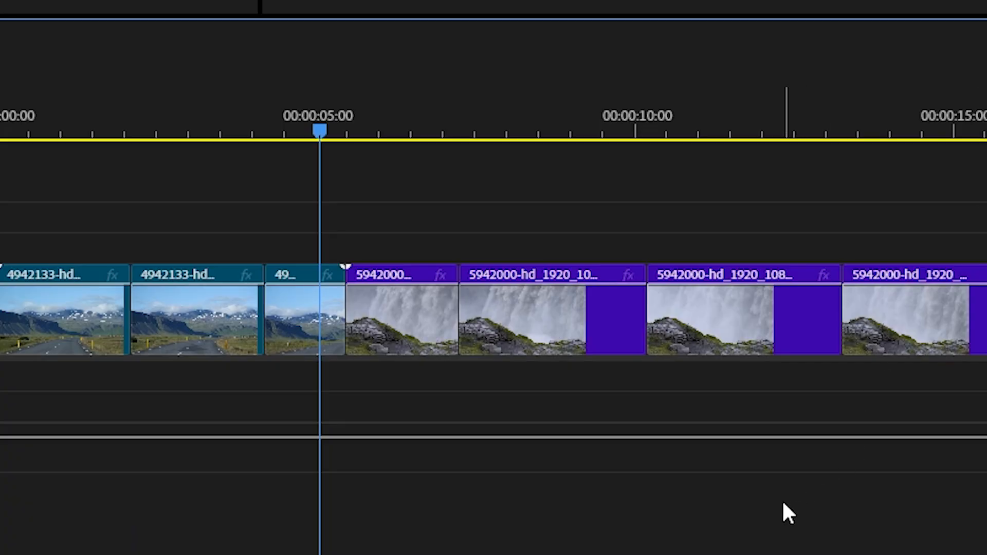
Trim the second waterfall clip's end back to about 9 seconds with the Selection tool, and undo that trim
drag(637, 323, 565, 322)
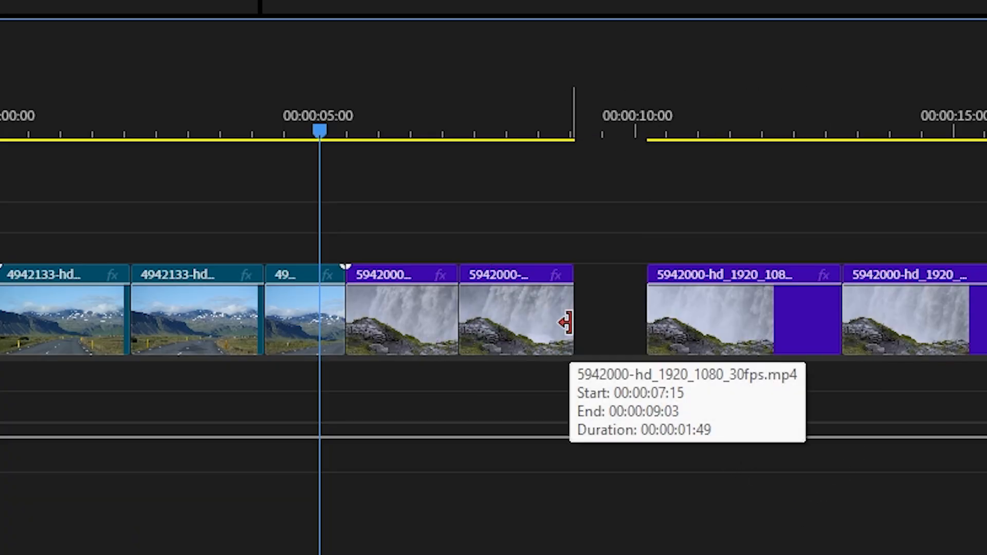
key(ctrl+z)
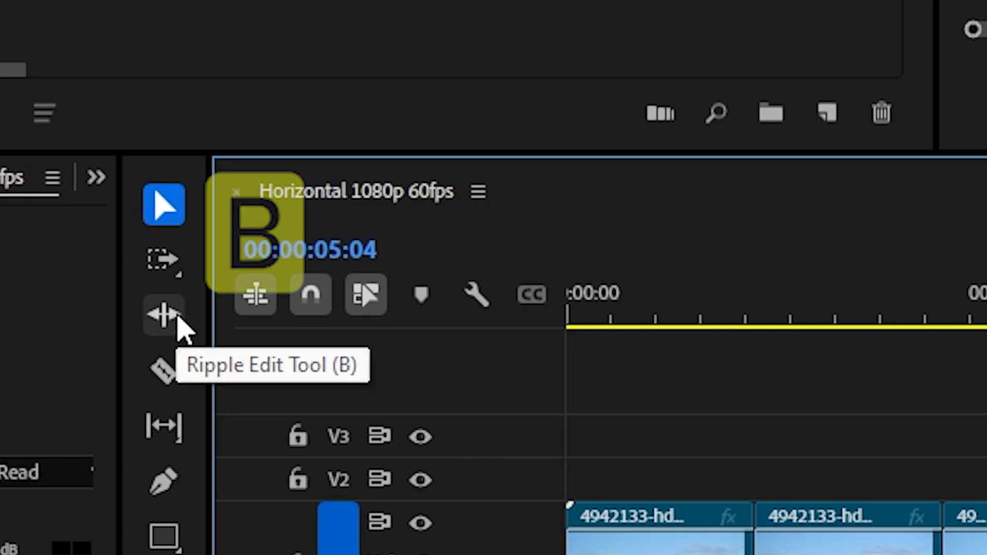
Shorten the second road clip and the waterfall clips with the Ripple Edit tool so the sequence ends at about 13 seconds
click(178, 325)
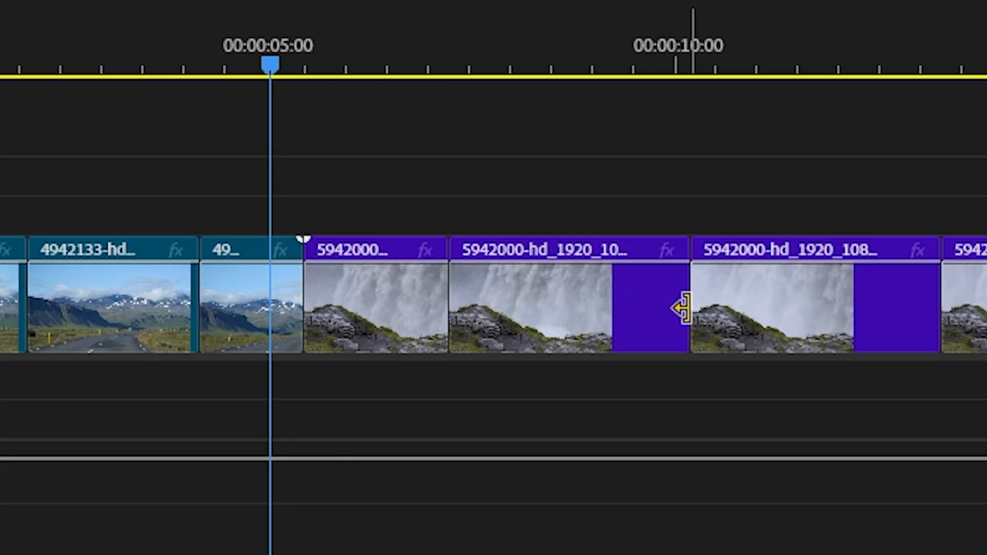
mouse_move(682, 307)
mouse_down()
mouse_move(661, 298)
mouse_move(556, 302)
mouse_move(689, 303)
mouse_up()
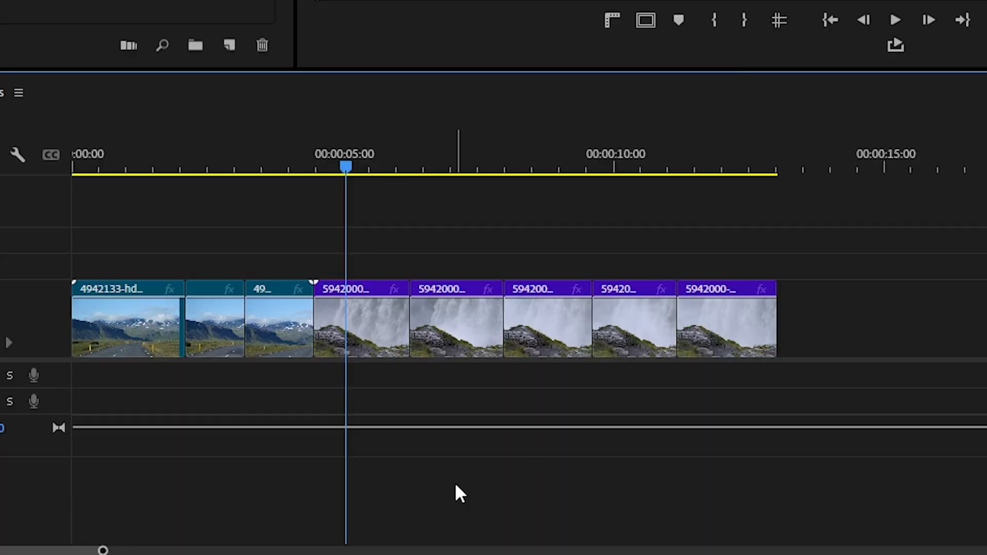
Roll the two road cuts to about 1.8 and 3.4 seconds and the first waterfall cut to about 6.8 seconds with Rolling Edit
click(163, 316)
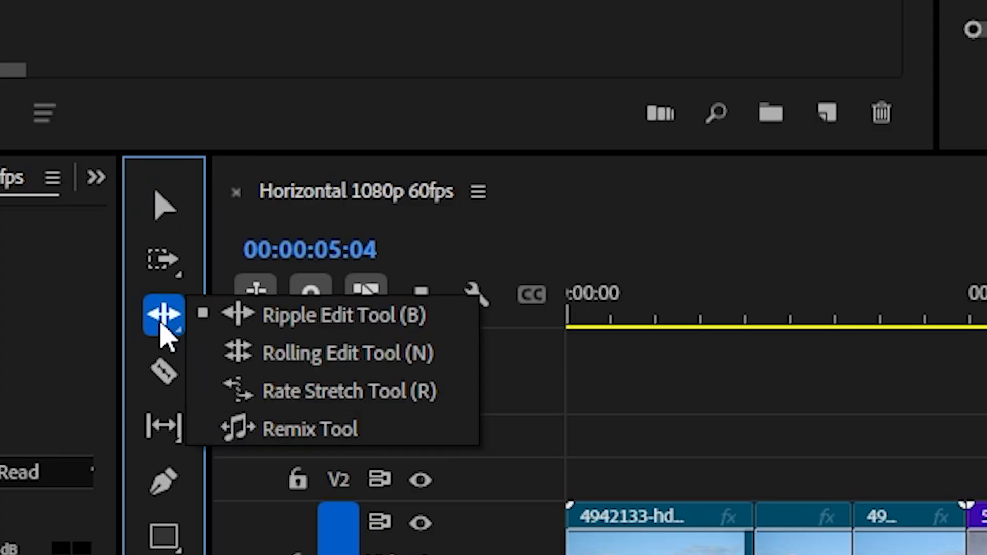
click(286, 371)
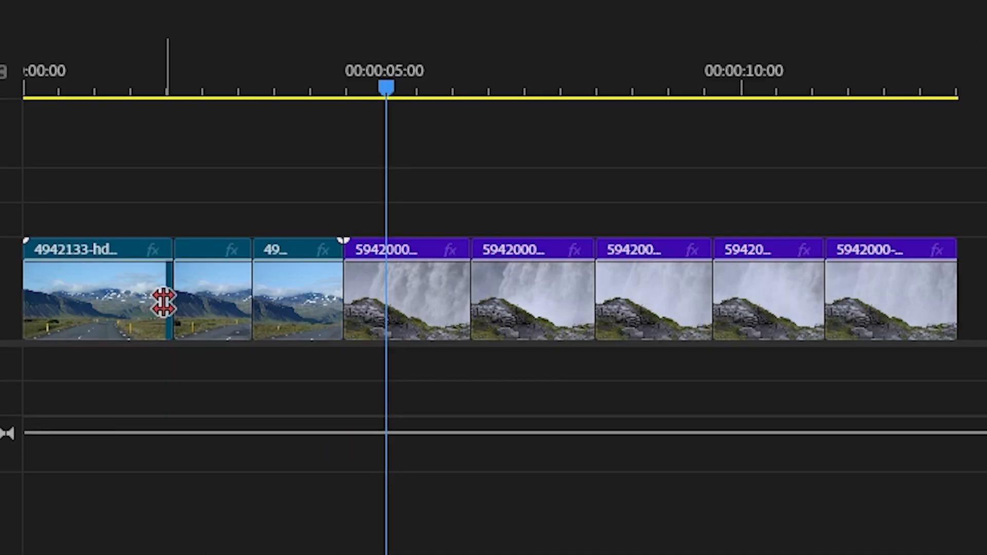
drag(164, 298, 143, 312)
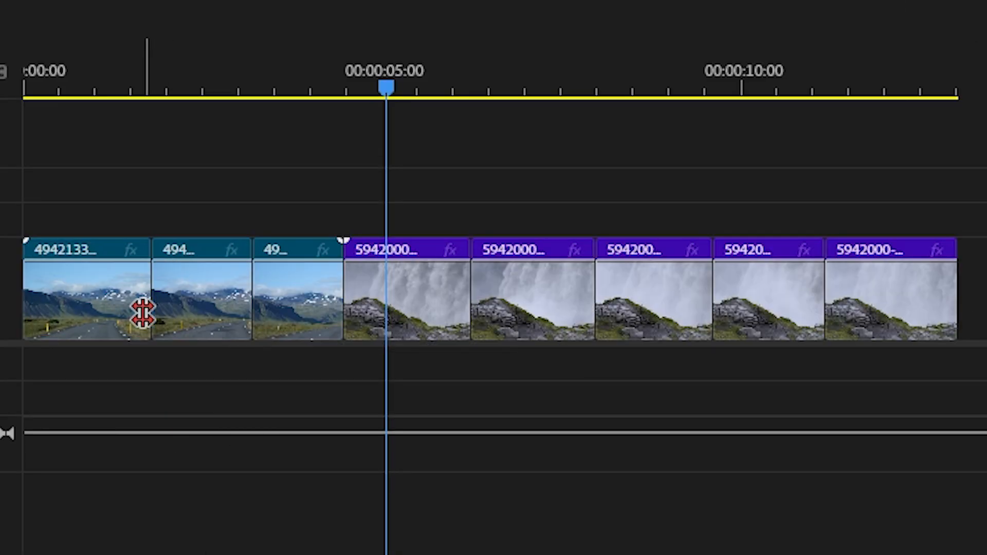
drag(342, 289, 462, 297)
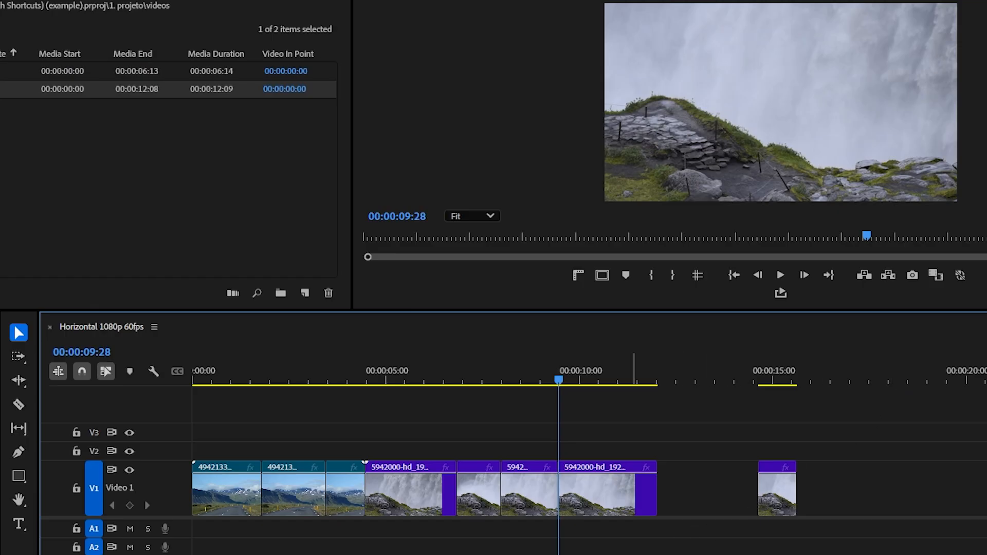
Play across the gap after about 12 seconds and extend the waterfall clip before it across the gap with the Rate Stretch tool
key(space)
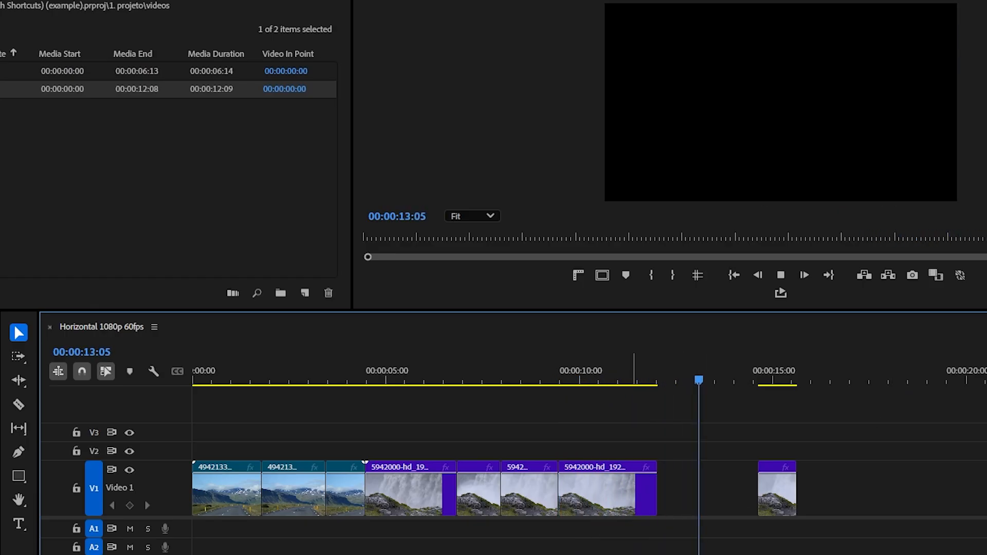
key(space)
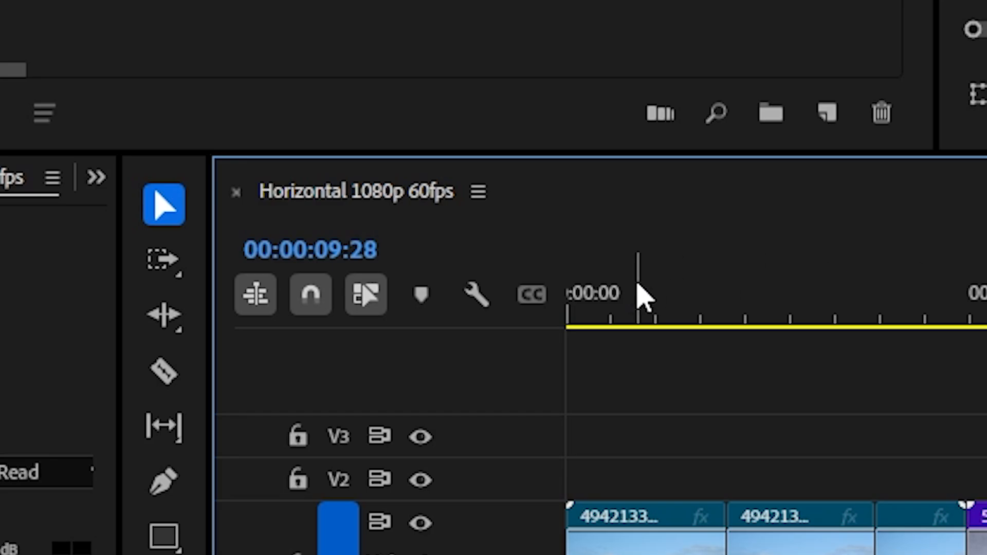
click(162, 314)
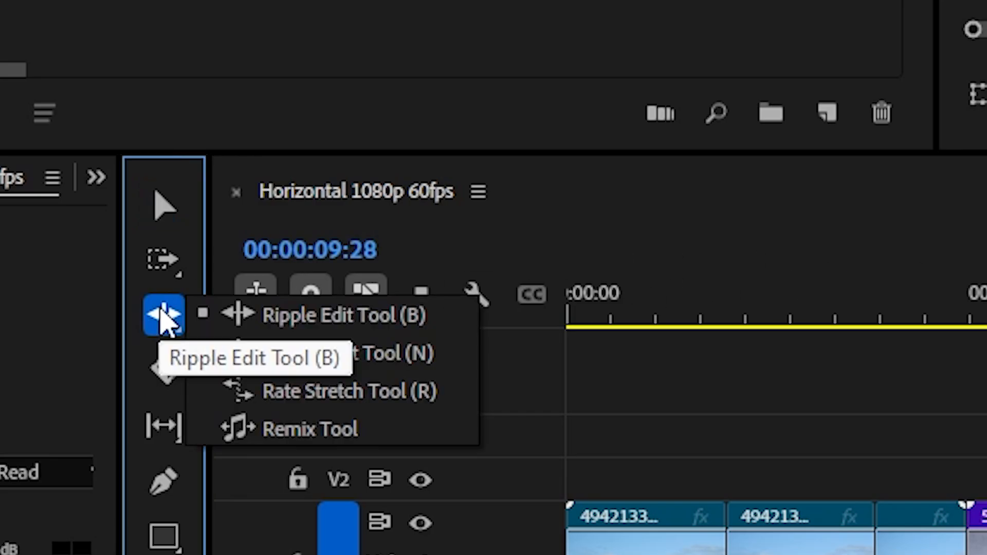
click(345, 396)
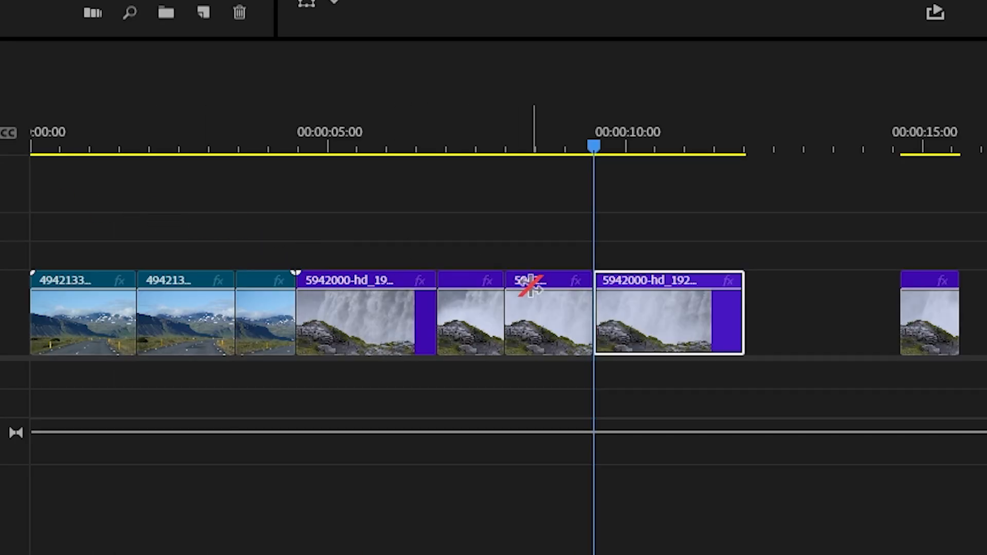
drag(743, 326, 863, 338)
drag(681, 534, 683, 533)
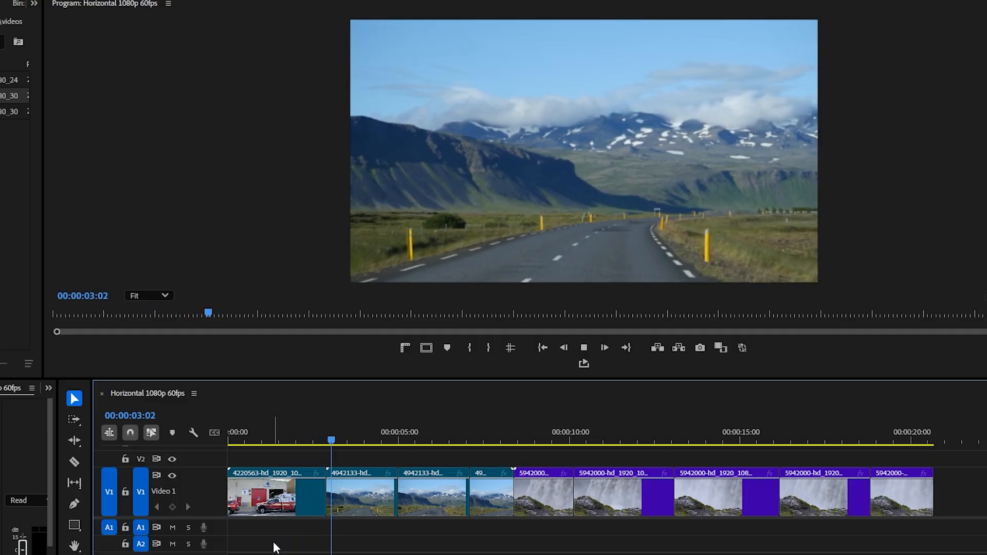
Slip the opening station clip's footage so it starts on the EMS Station 44 building, and play it through into the road clip
click(226, 432)
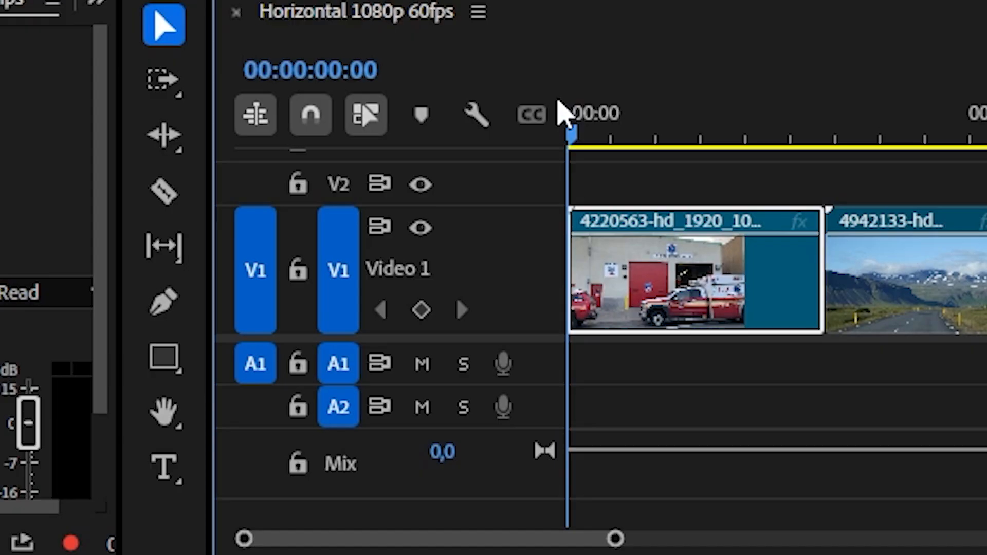
click(170, 247)
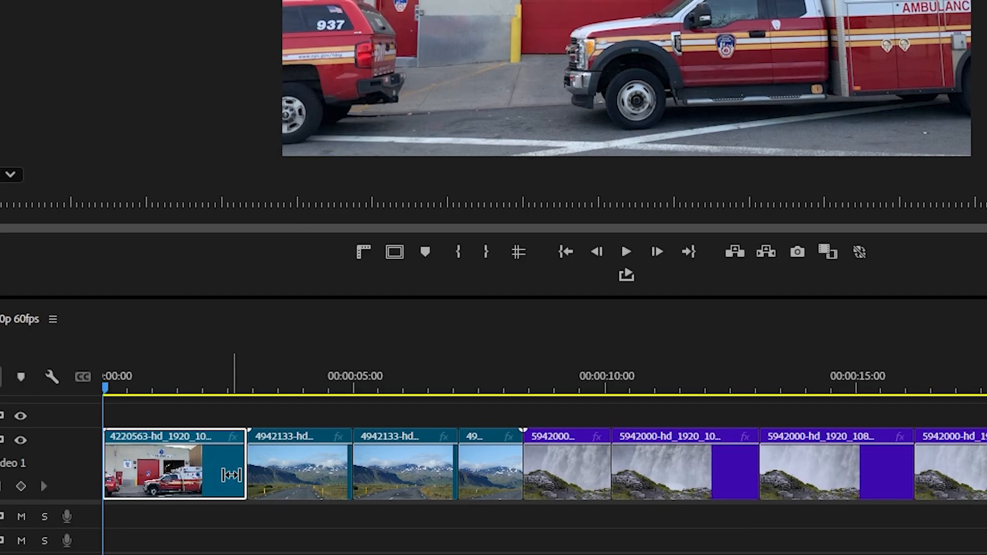
drag(342, 404, 280, 398)
drag(183, 471, 43, 483)
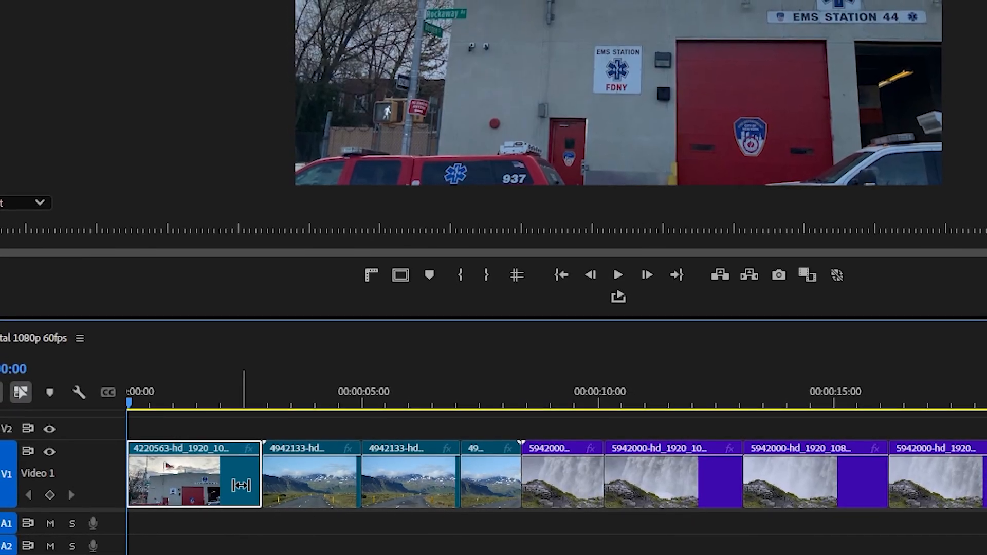
drag(228, 480, 262, 483)
drag(184, 412, 129, 457)
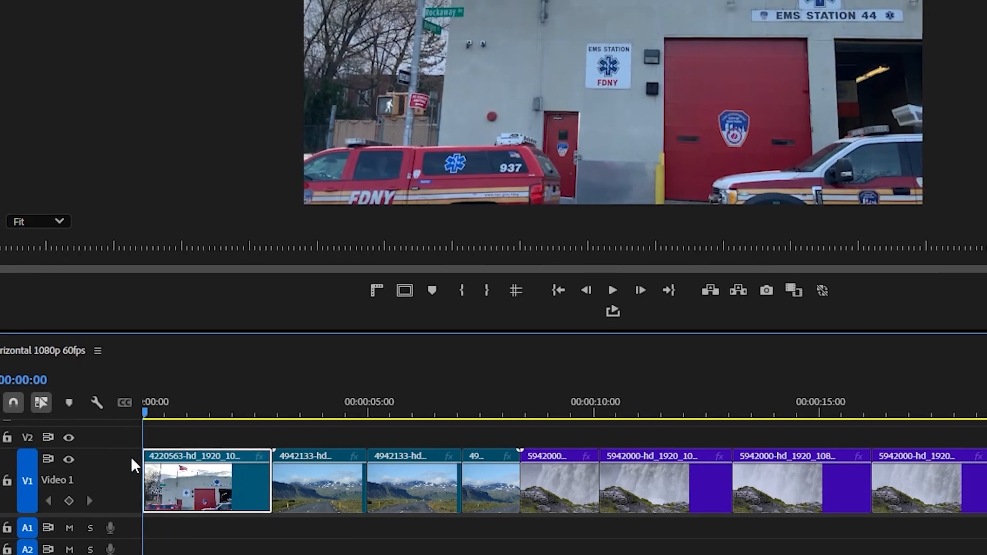
key(space)
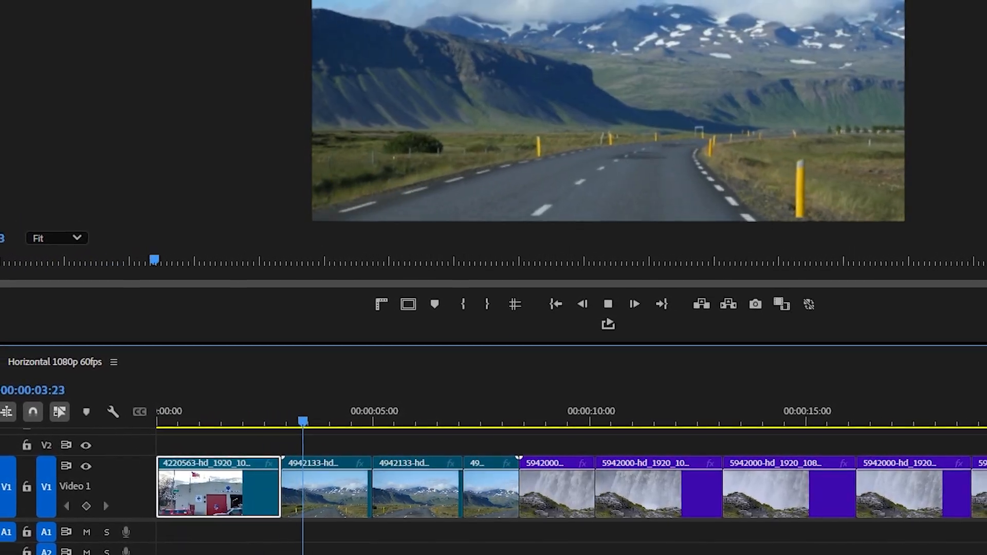
drag(210, 408, 146, 463)
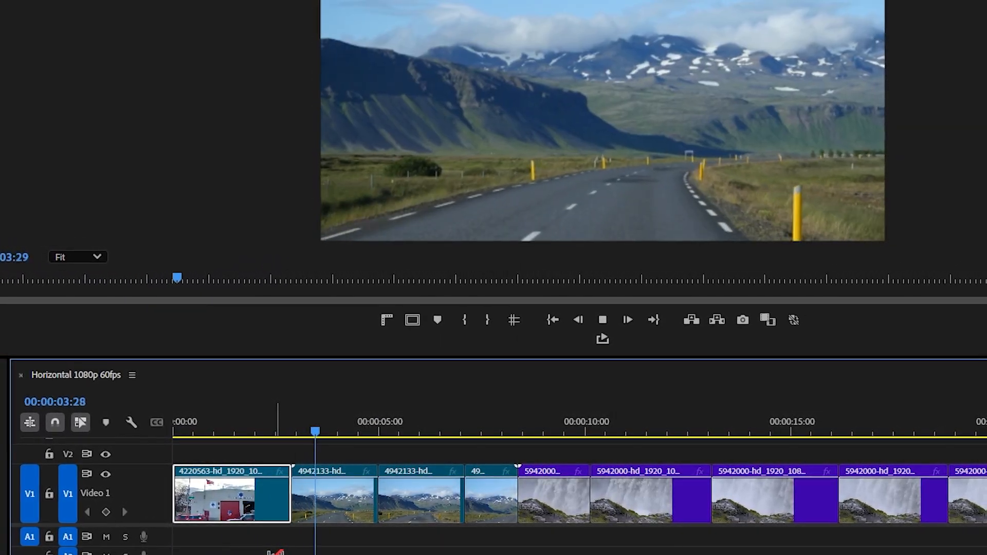
key(space)
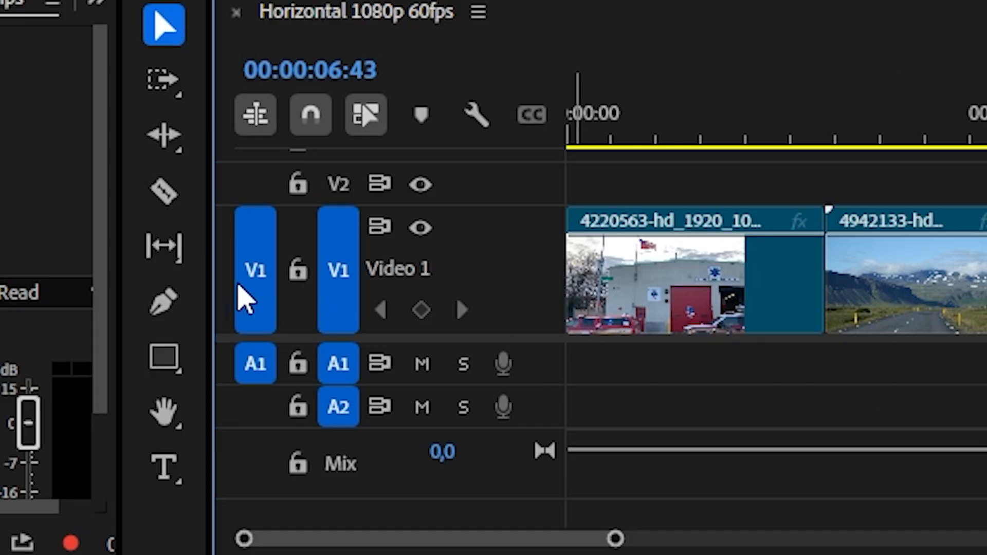
Slide the second road clip between its neighbours with the Slide tool, first later and back earlier to start at about 3.8 seconds
click(180, 248)
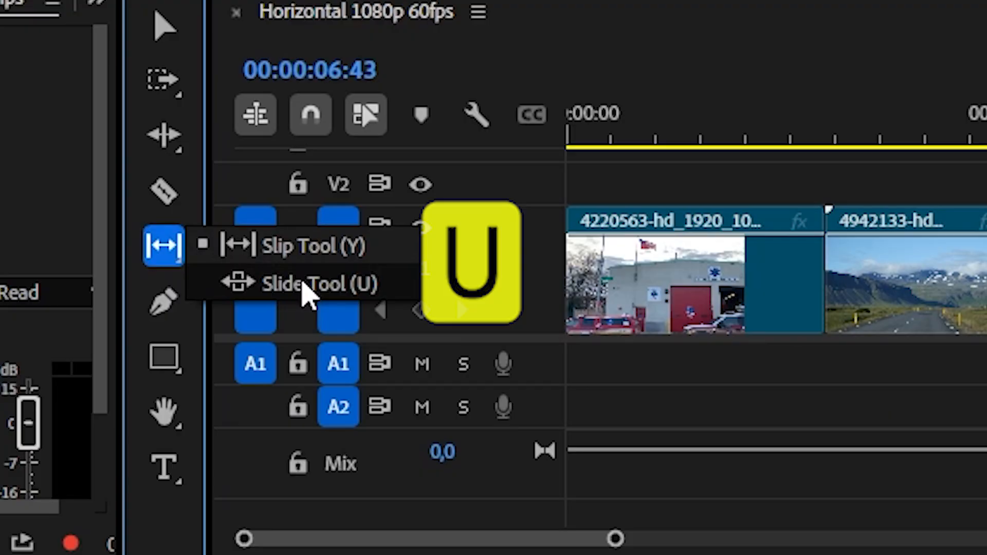
click(307, 285)
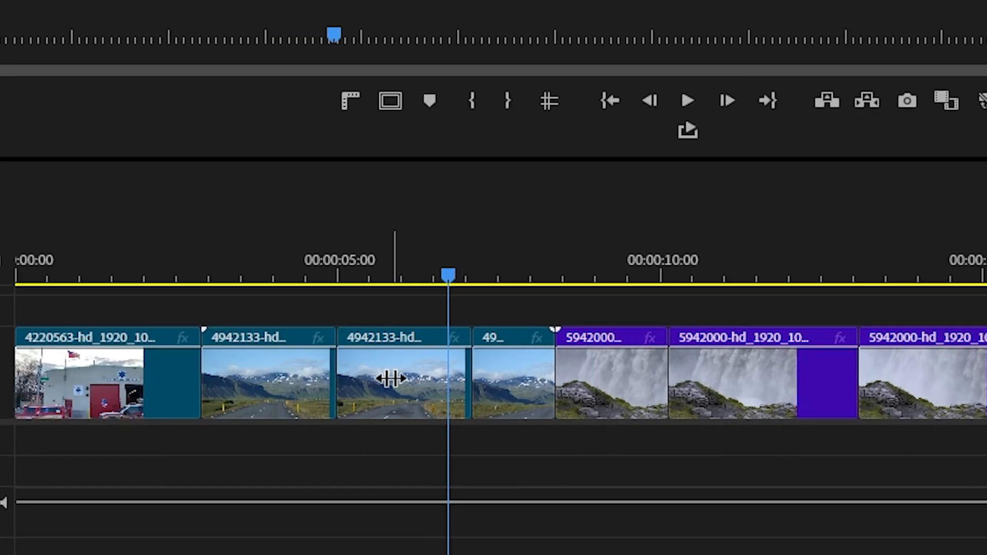
drag(389, 375, 432, 369)
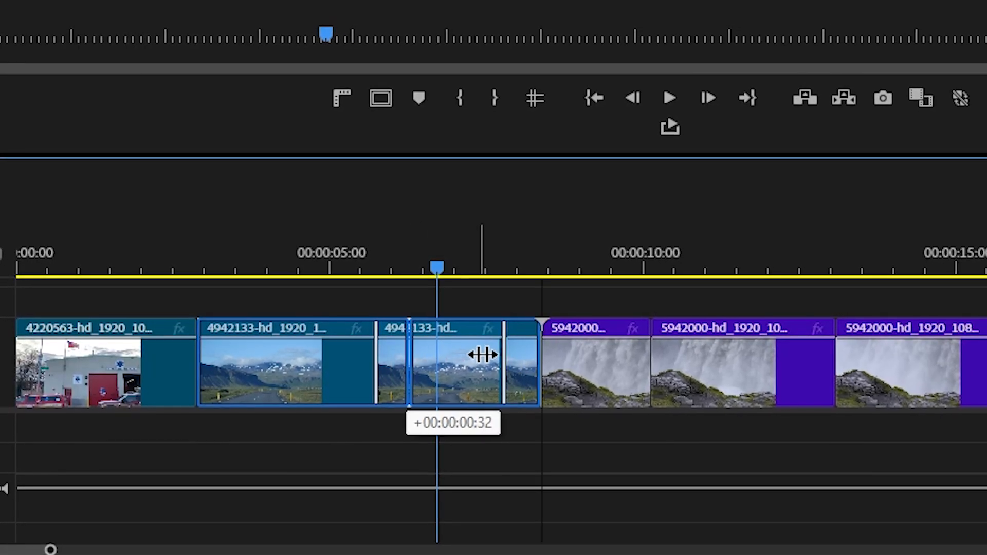
drag(431, 351, 298, 352)
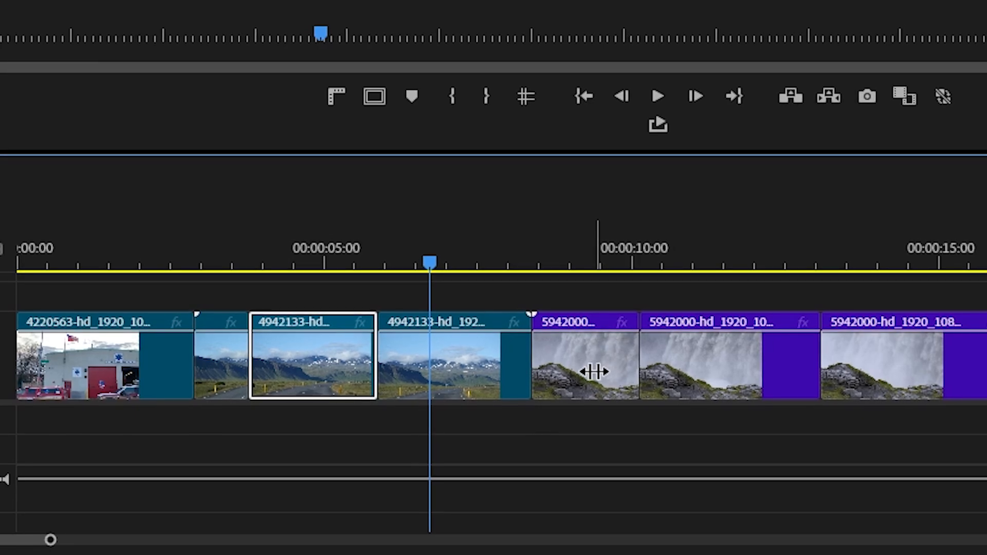
Slide the second waterfall clip later to start at about 12.1 seconds, and the opening station clip later and back to the sequence start
drag(652, 365, 652, 365)
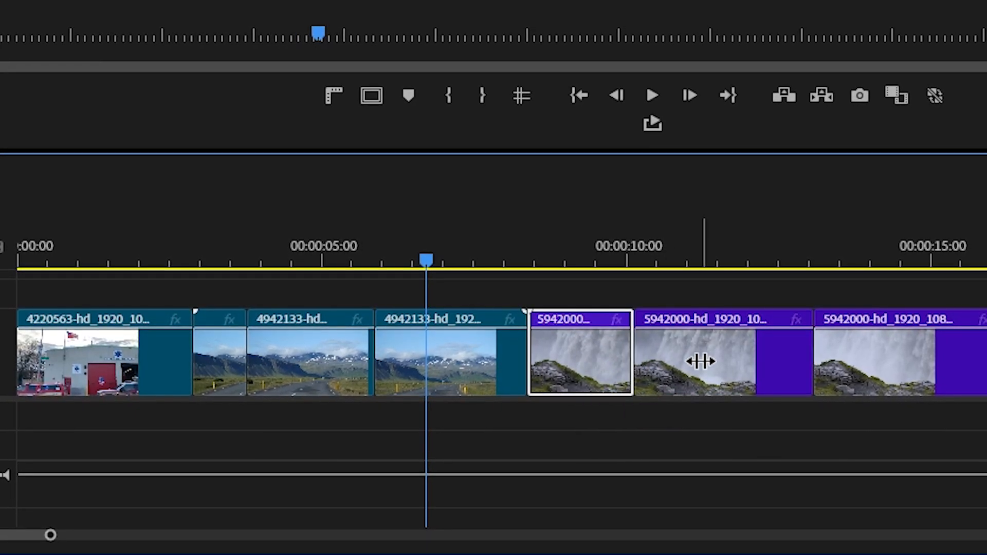
drag(775, 353, 837, 350)
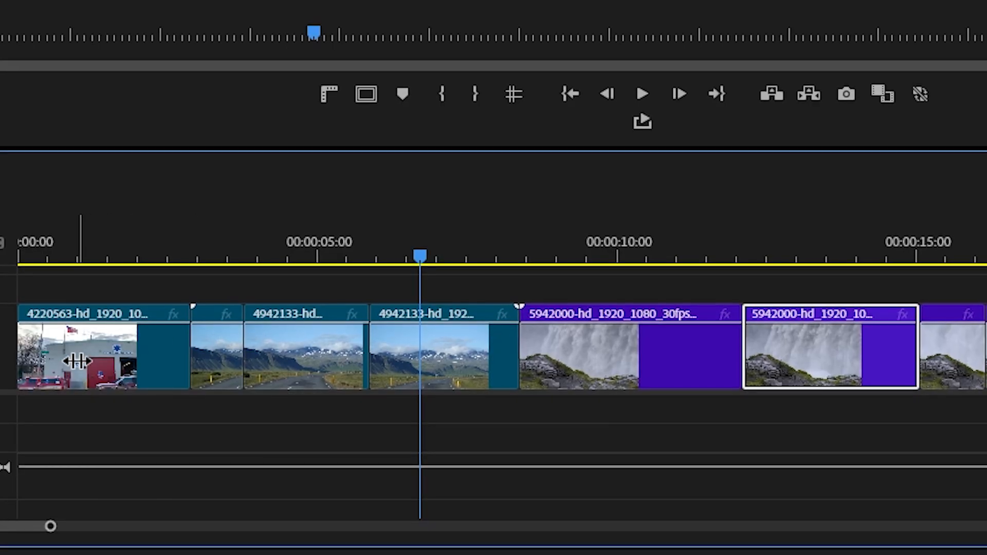
drag(77, 360, 108, 360)
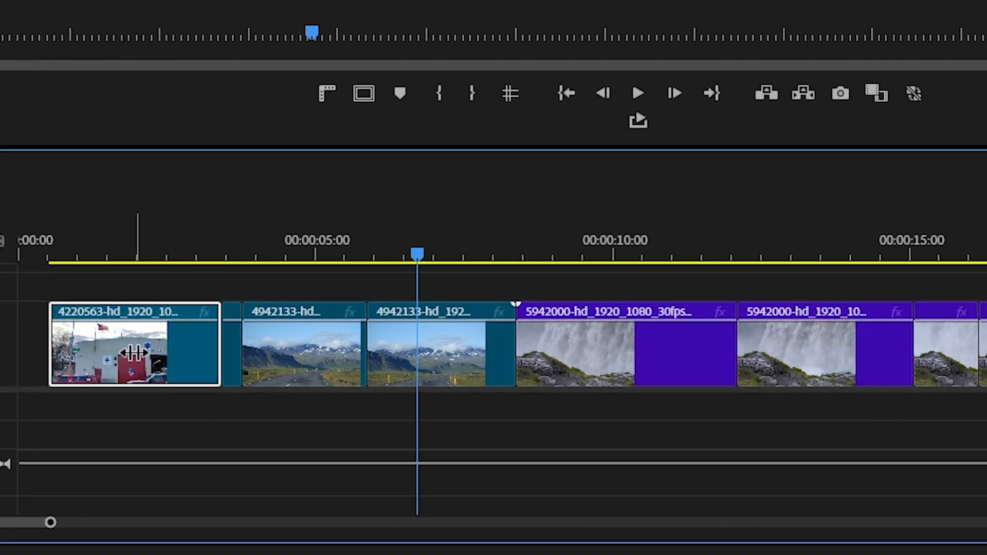
drag(200, 355, 166, 352)
Slide the second road clip earlier to about 2.9 seconds, the second waterfall clip to about 12.6 and a short waterfall clip to about 17.6
drag(334, 348, 217, 351)
click(193, 341)
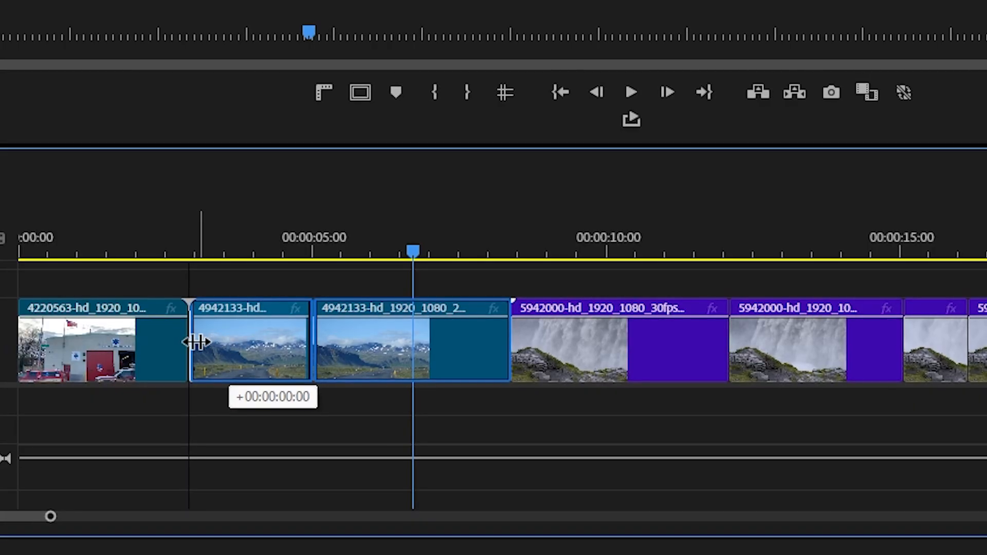
drag(683, 349, 849, 340)
drag(931, 344, 964, 345)
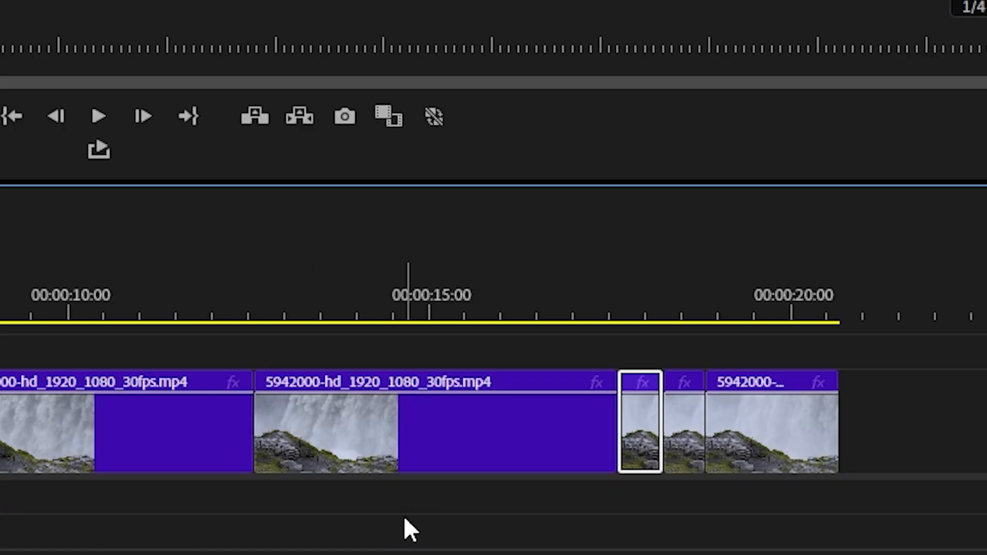
Move the short waterfall clip at about 18.2 seconds forward as an insert between the station clip and the road clips
key(ctrl)
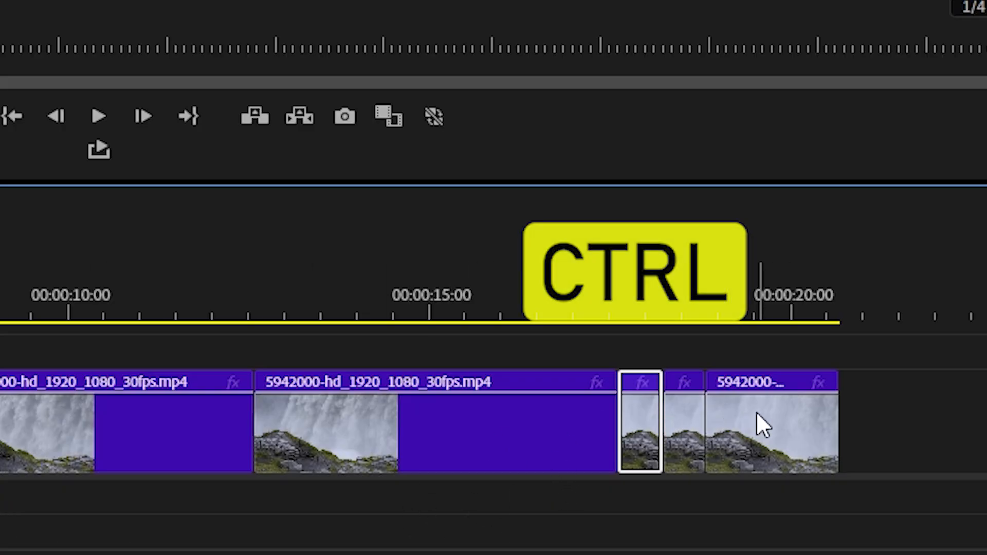
ctrl+click(692, 442)
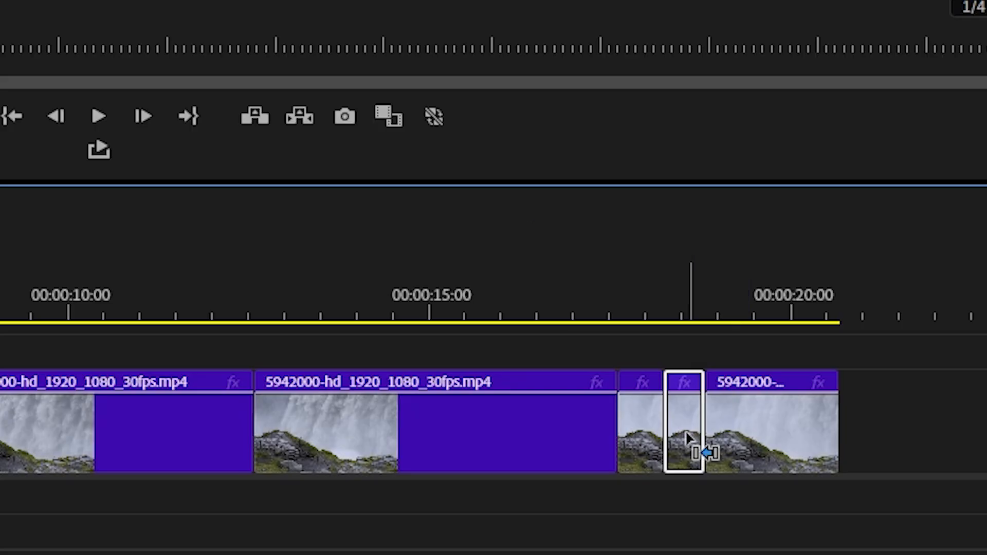
mouse_move(687, 431)
mouse_down()
mouse_move(811, 431)
mouse_move(335, 433)
mouse_move(476, 422)
mouse_move(478, 434)
mouse_move(829, 428)
mouse_move(677, 437)
mouse_move(227, 430)
mouse_move(201, 419)
mouse_move(209, 429)
mouse_up()
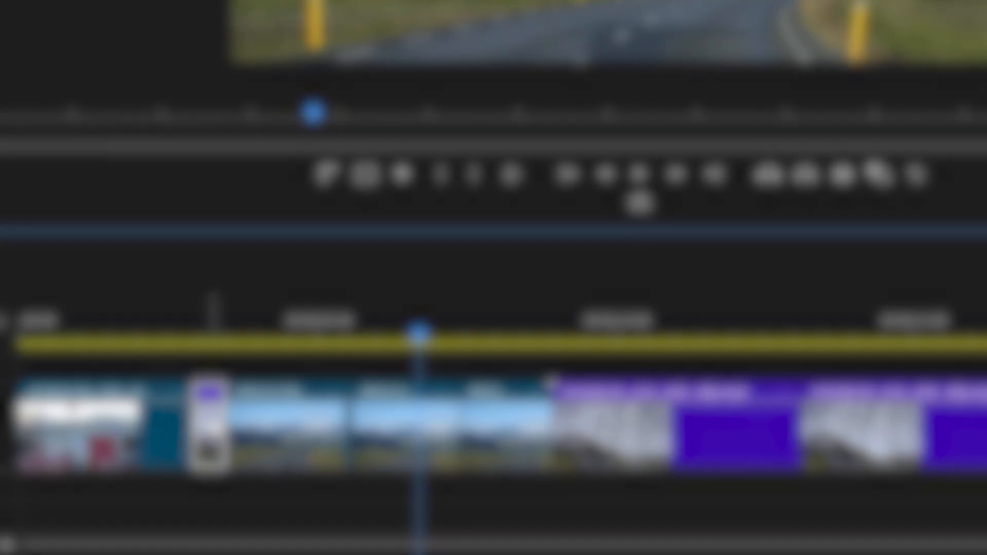
drag(288, 429, 610, 432)
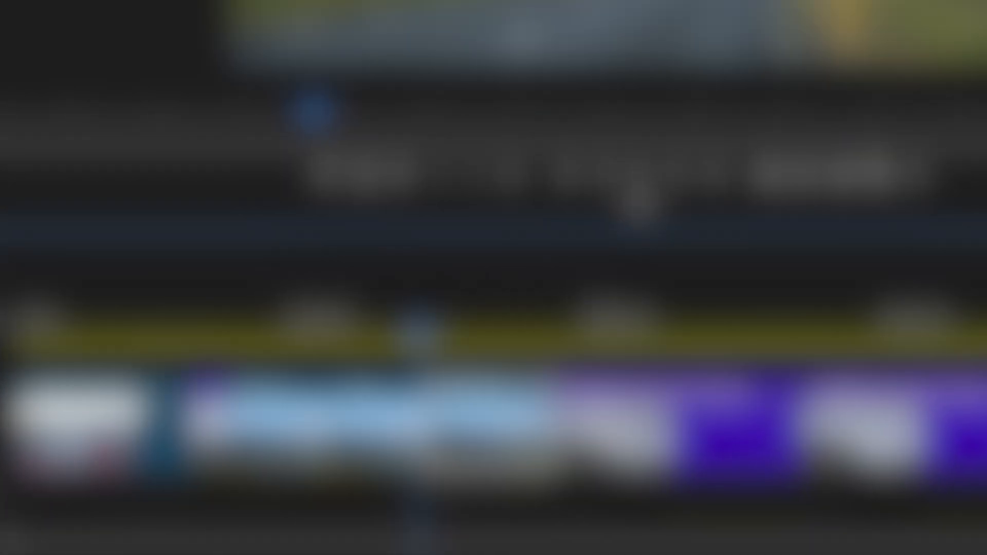